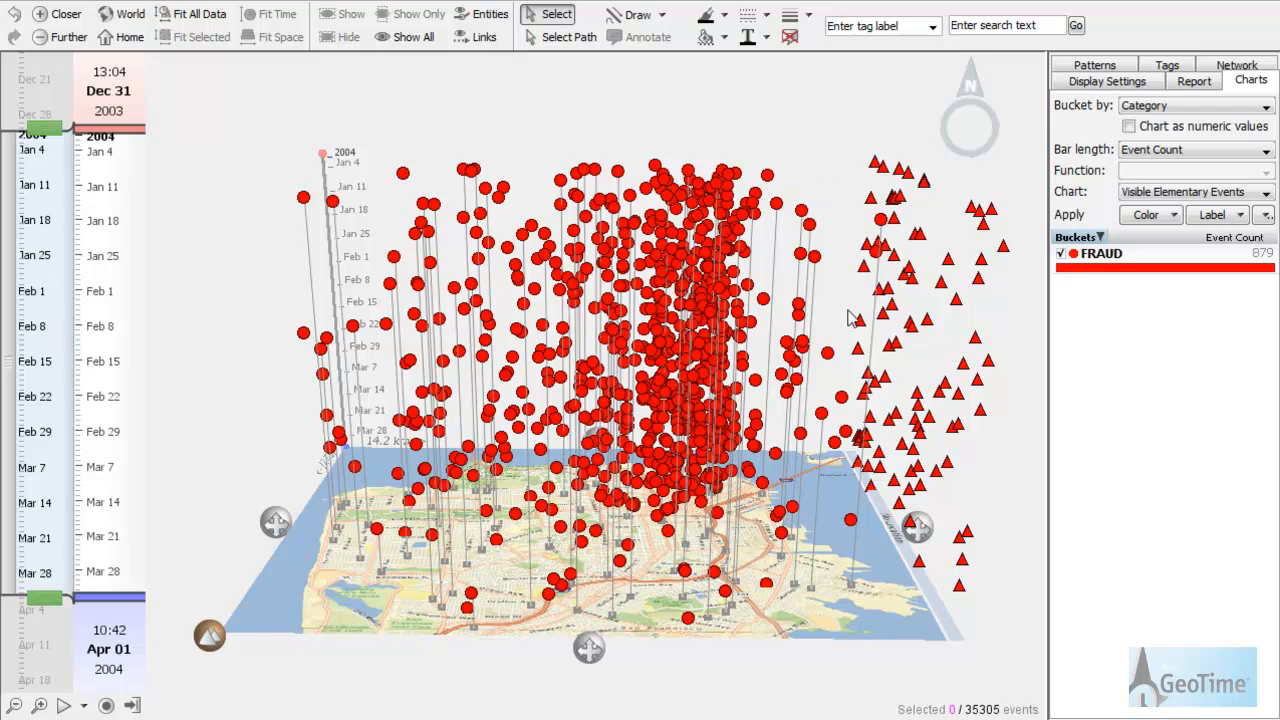
Step: Select all FRAUD events, bucket the chart by Month of Year, and color the events by month
{"action": "left_click", "coordinate": [1106, 268]}
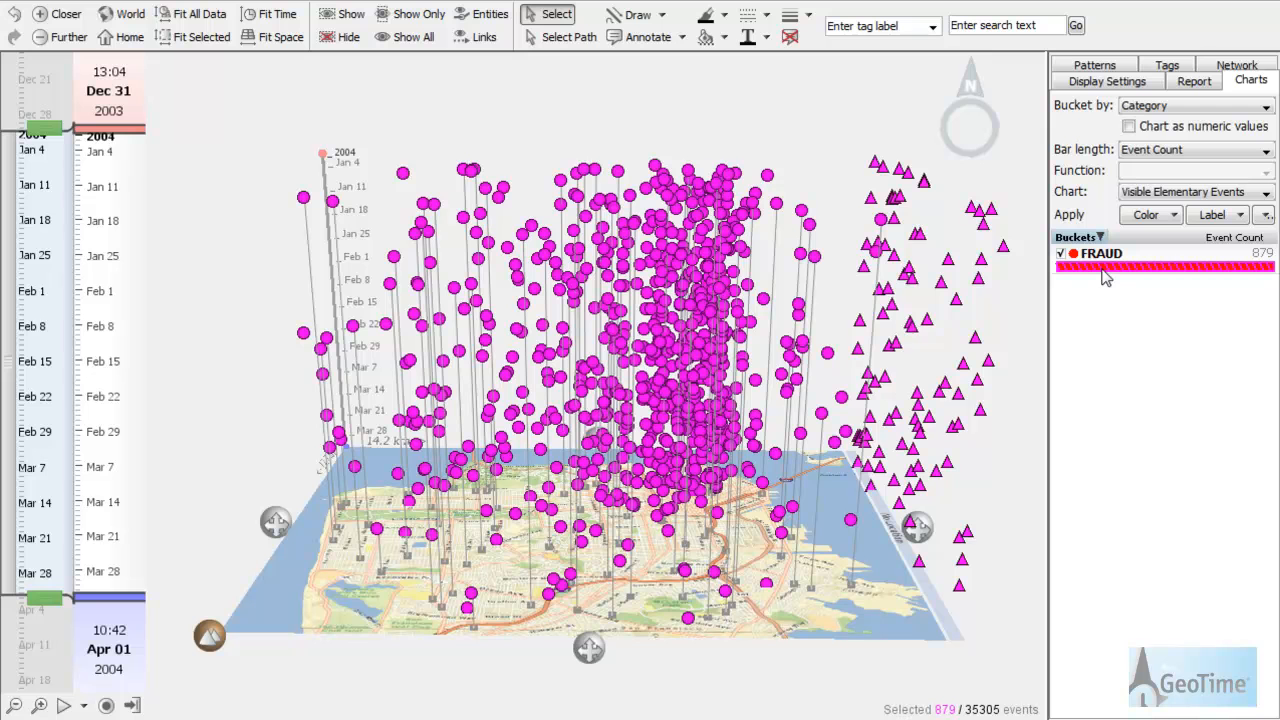
{"action": "left_click", "coordinate": [1266, 107]}
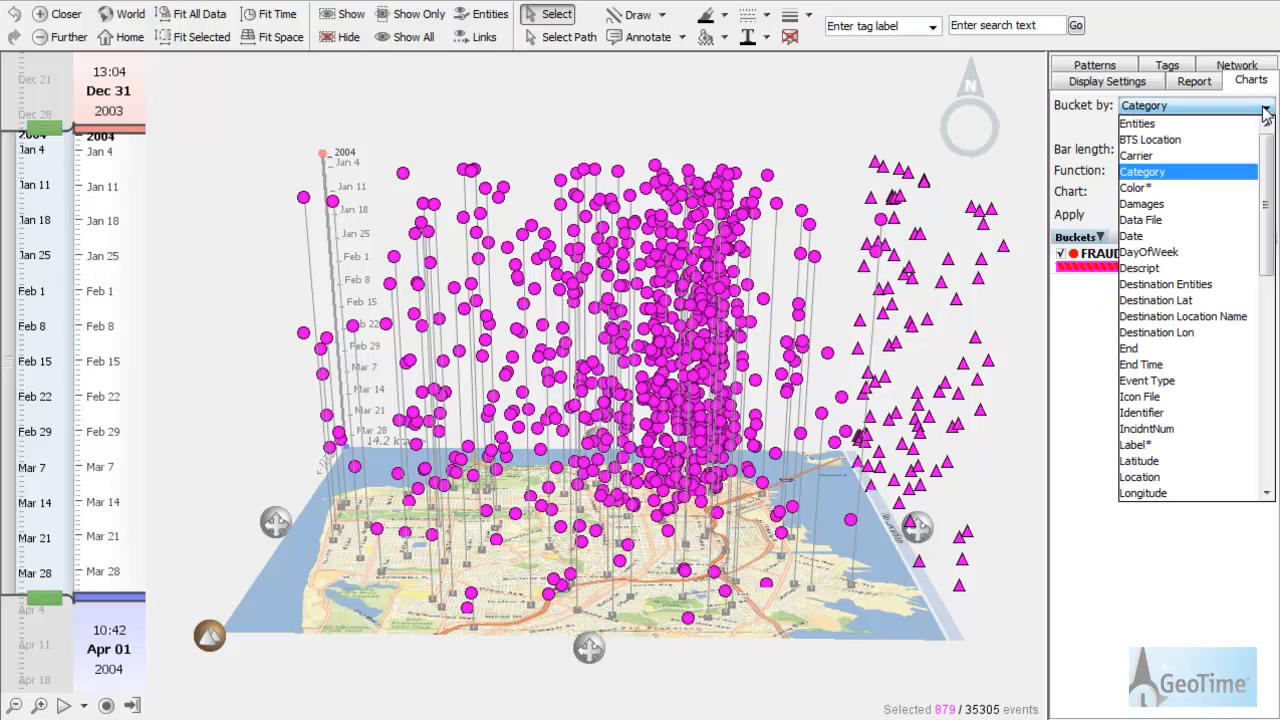
{"action": "left_click_drag", "start_coordinate": [1266, 187], "coordinate": [1266, 367]}
{"action": "left_click", "coordinate": [1241, 381]}
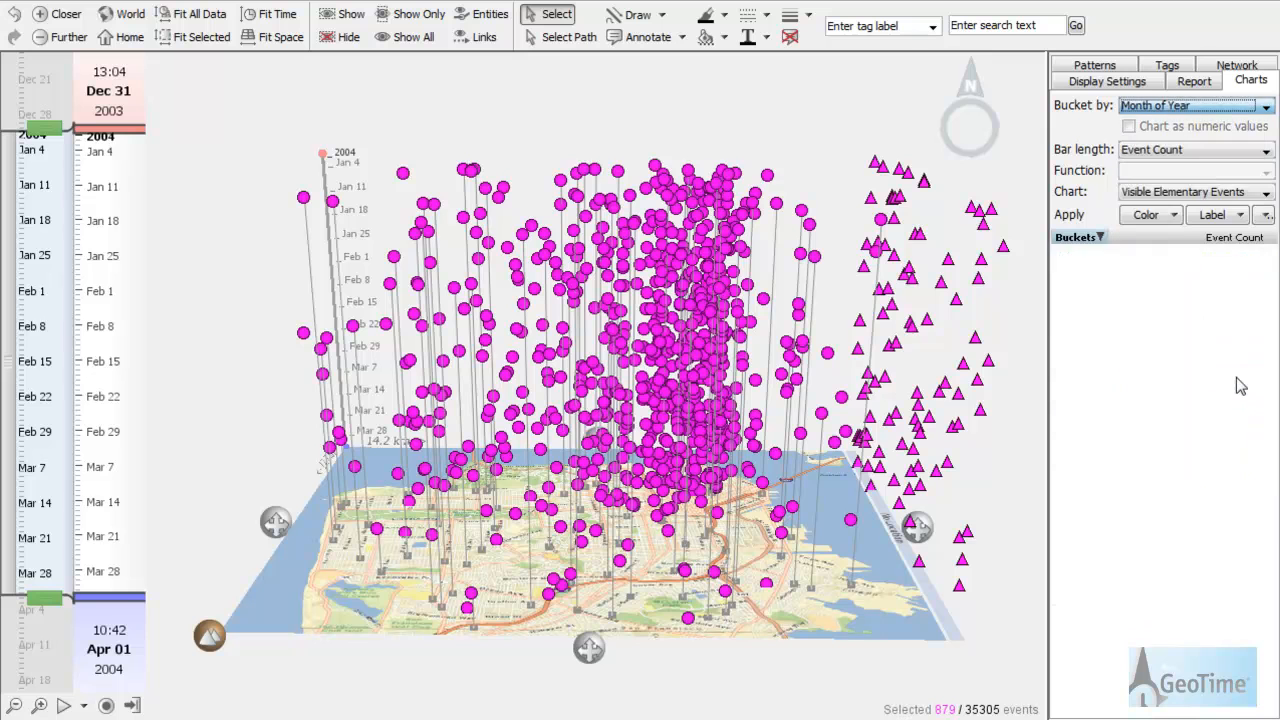
{"action": "left_click", "coordinate": [1149, 219]}
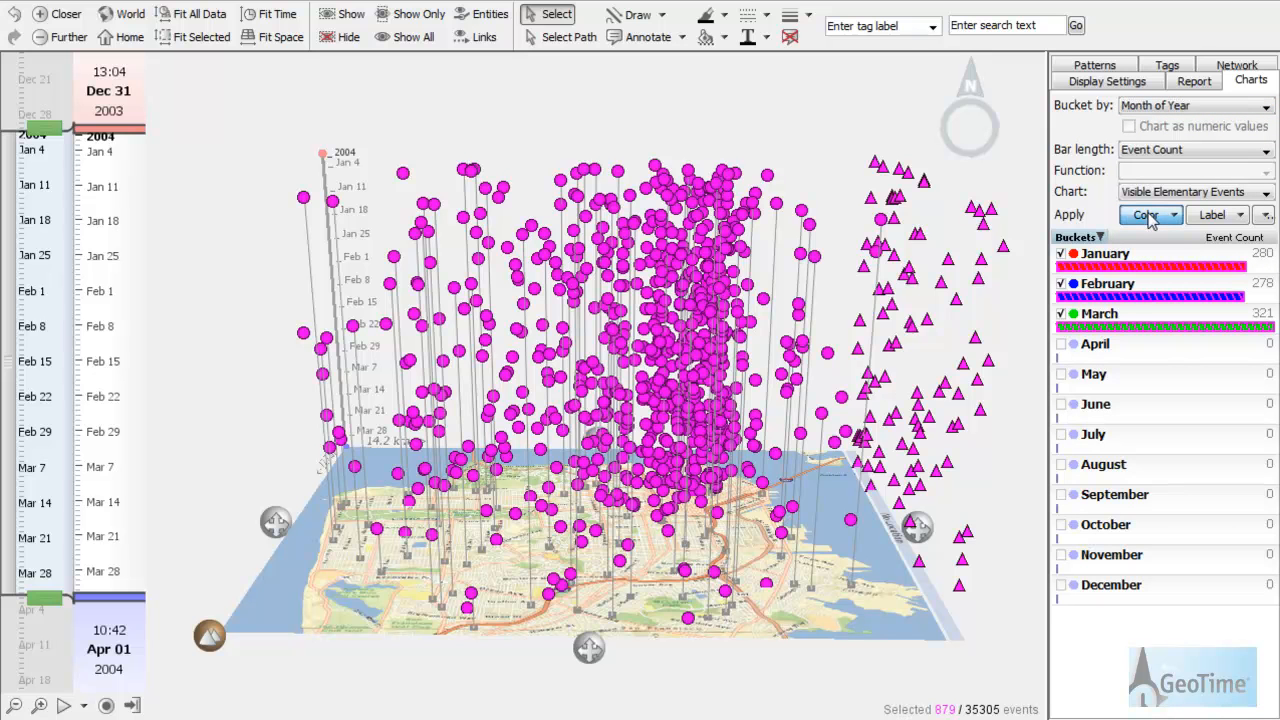
{"action": "left_click", "coordinate": [1039, 387]}
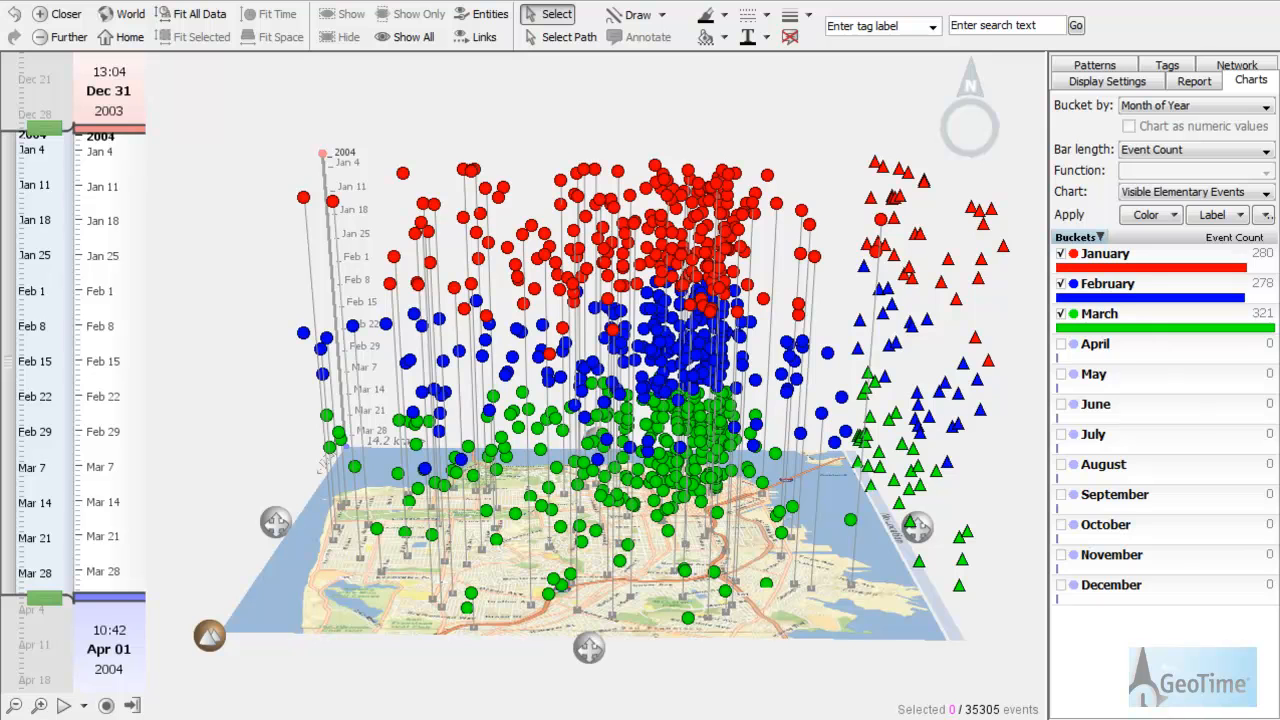
Step: Set the chart's bar length to Damages to compare the summed losses for each month
{"action": "left_click", "coordinate": [1267, 153]}
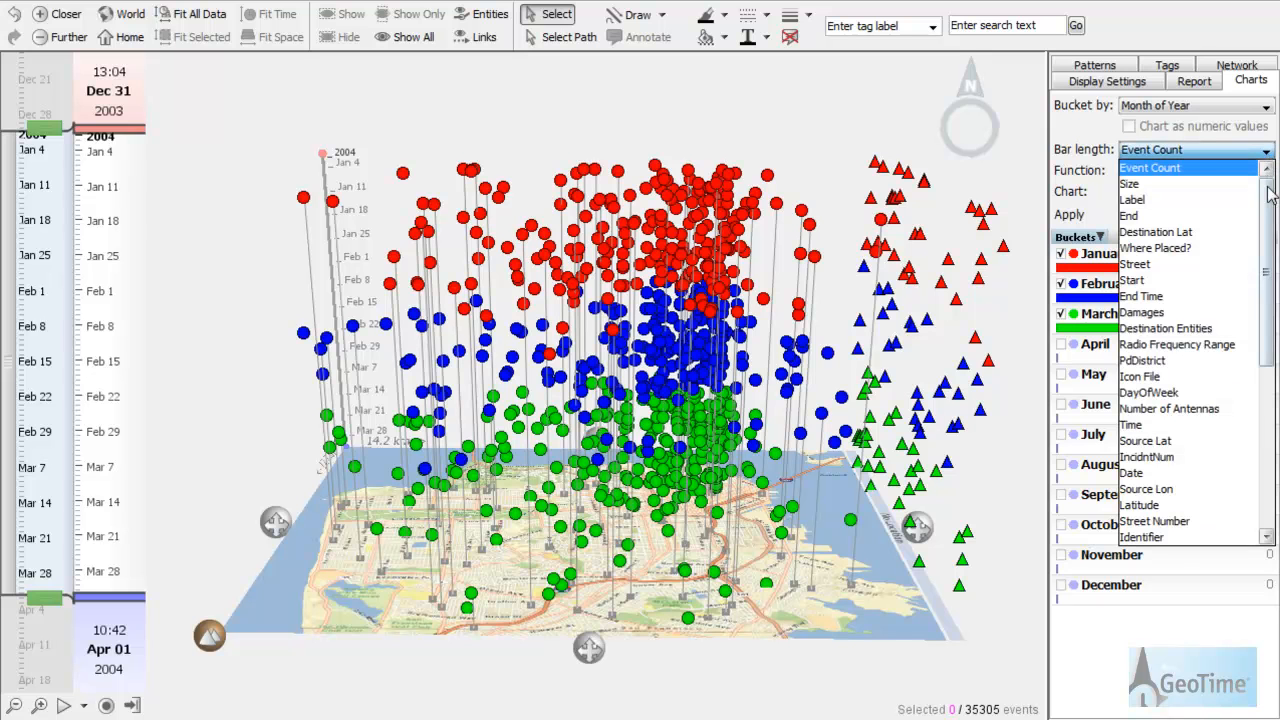
{"action": "left_click_drag", "start_coordinate": [1267, 192], "coordinate": [1267, 197]}
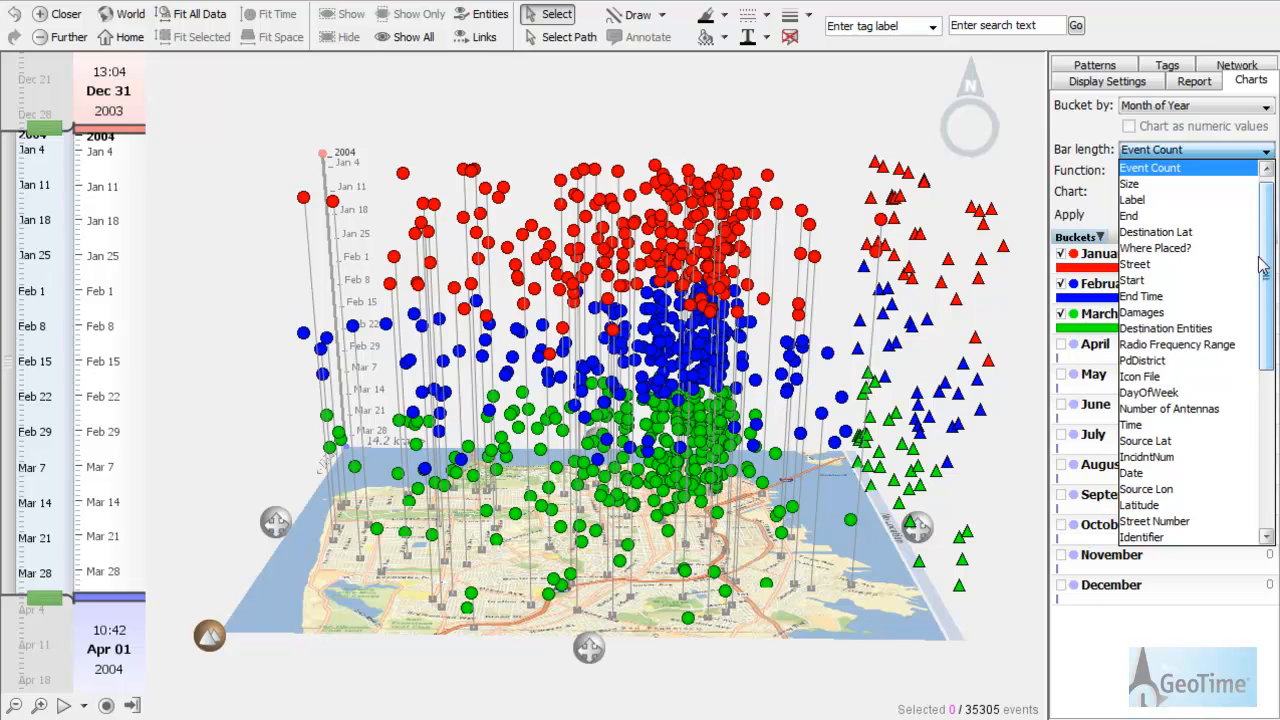
{"action": "left_click", "coordinate": [1142, 312]}
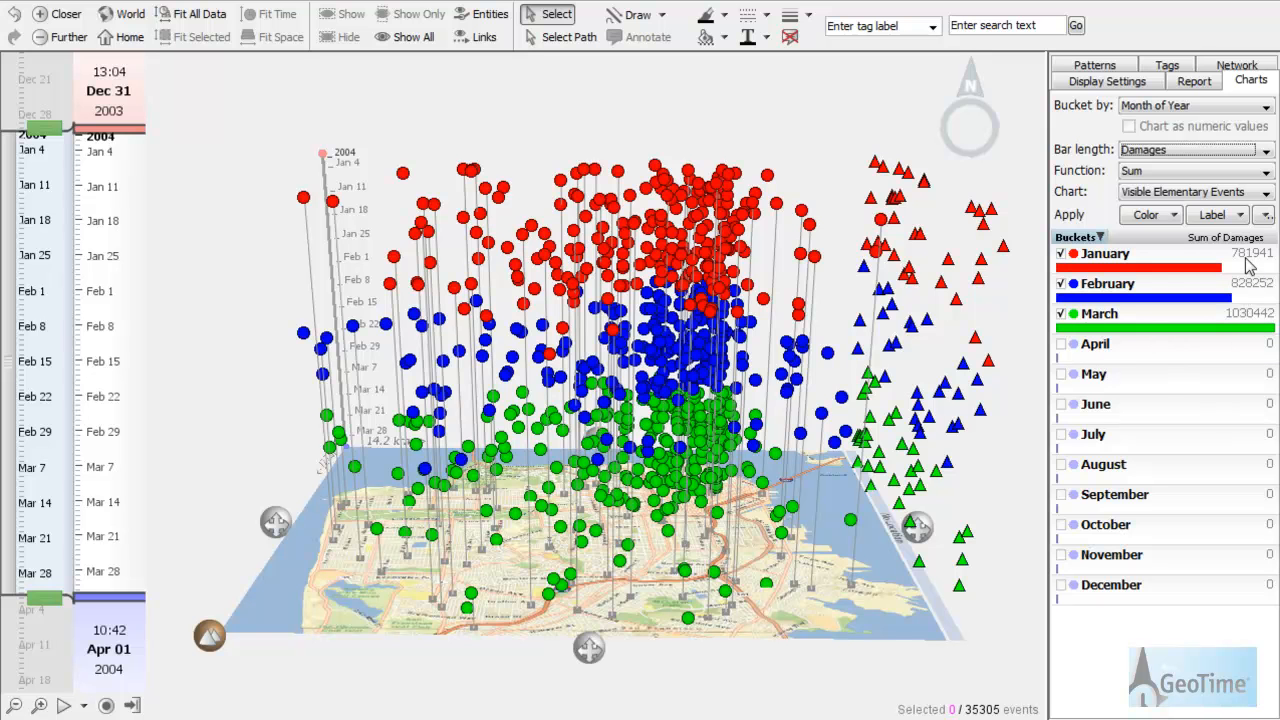
{"action": "left_click", "coordinate": [133, 706]}
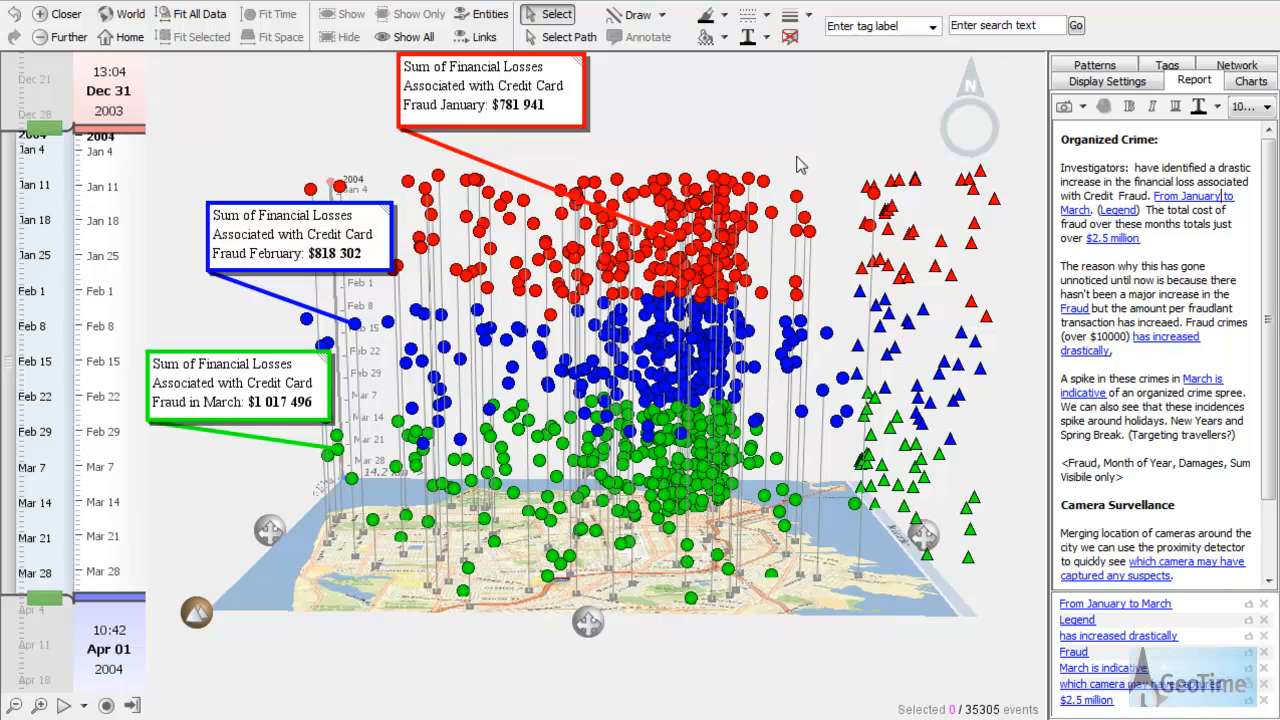
Step: Return to the charts, bucket the events by Category, and apply the bucket color to them
{"action": "left_click", "coordinate": [1251, 82]}
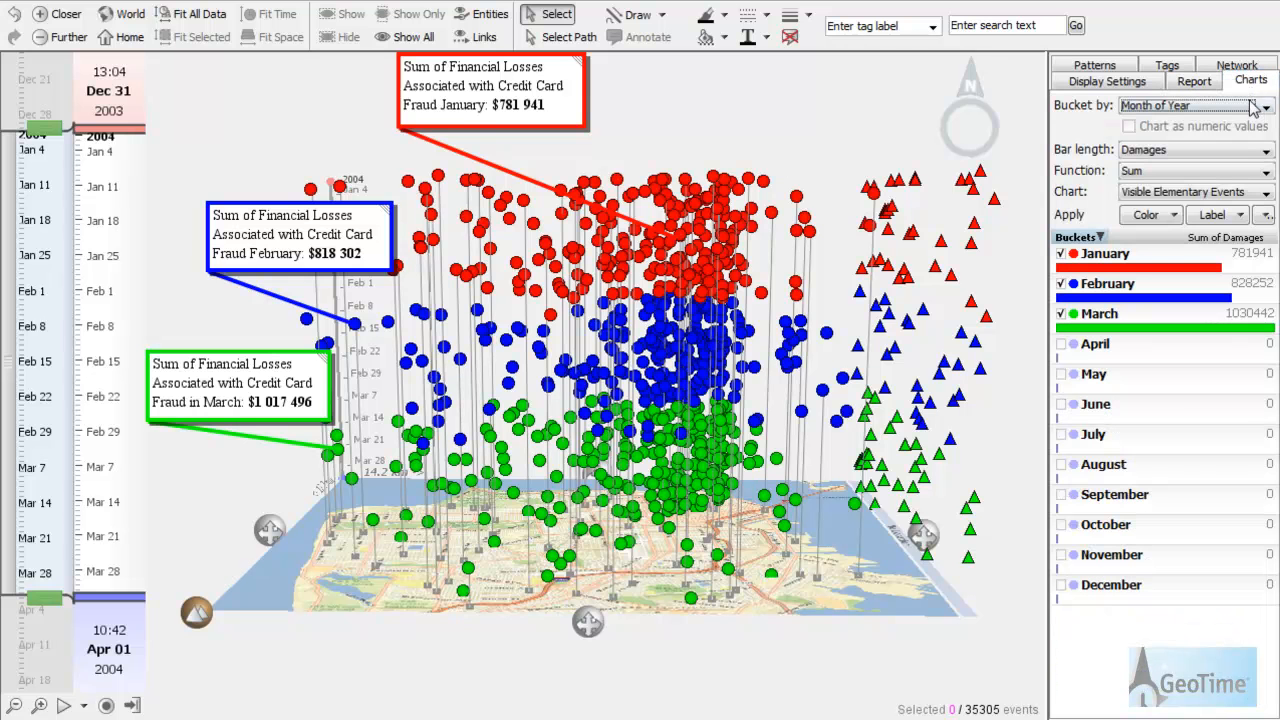
{"action": "left_click", "coordinate": [1267, 108]}
{"action": "left_click_drag", "start_coordinate": [1268, 390], "coordinate": [1268, 125]}
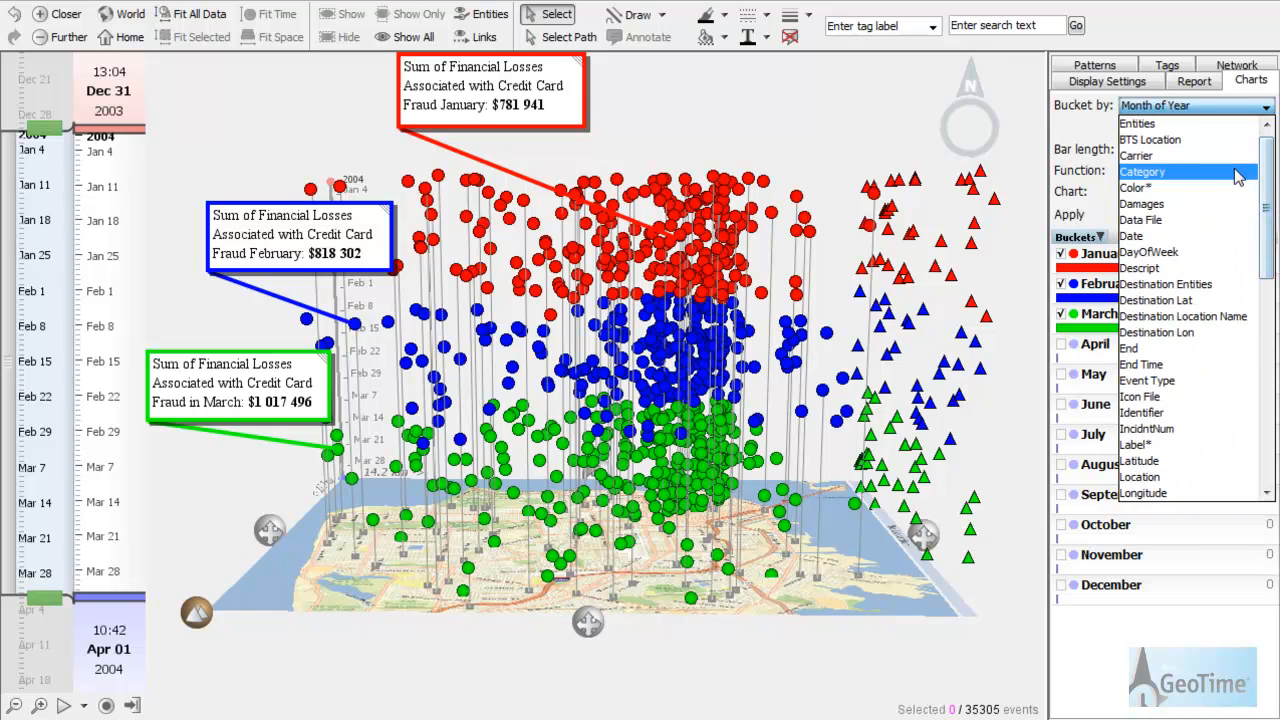
{"action": "left_click", "coordinate": [1240, 171]}
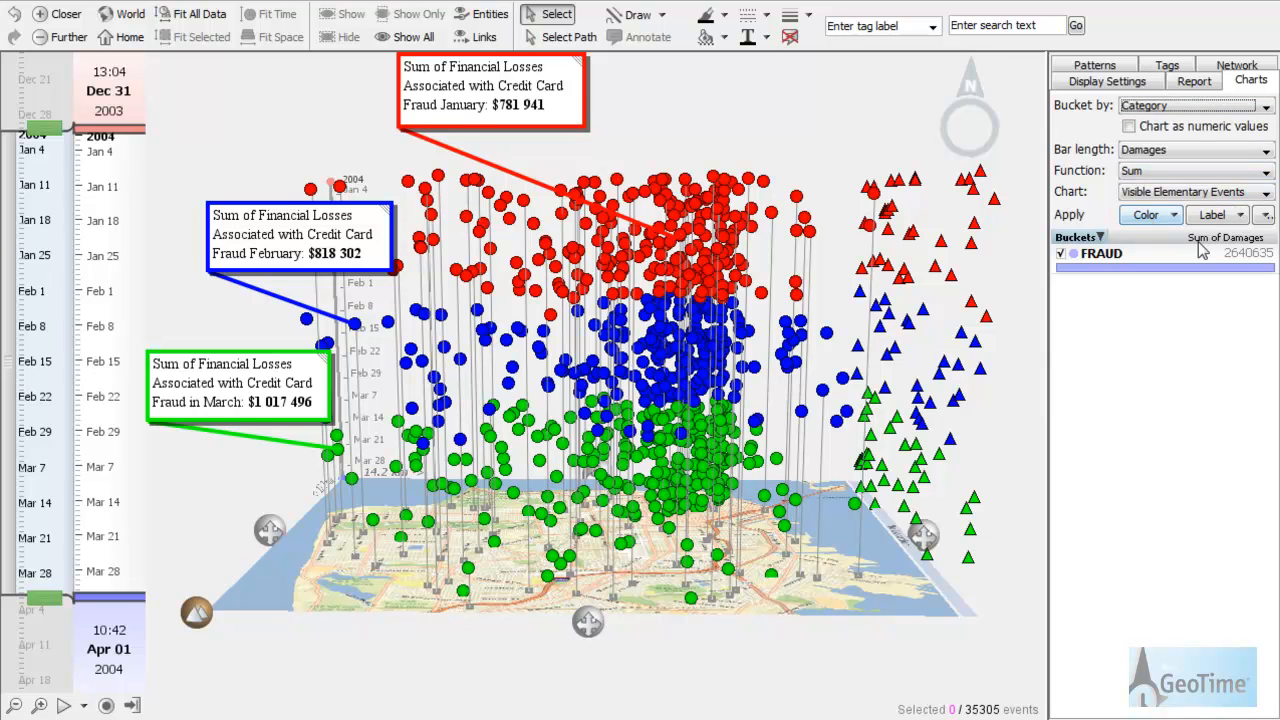
{"action": "left_click", "coordinate": [1148, 215]}
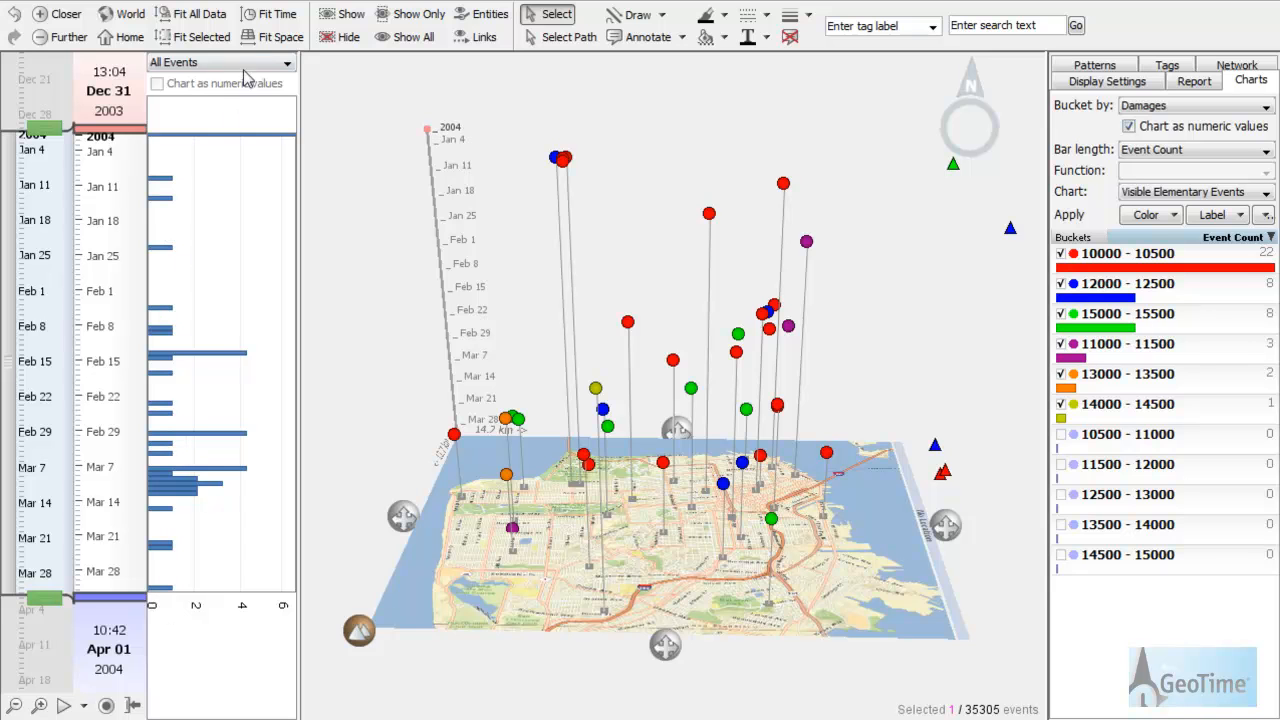
Step: Select the January 1 spike in the time histogram, fit the view to its events, and restore the full view
{"action": "left_click", "coordinate": [223, 138]}
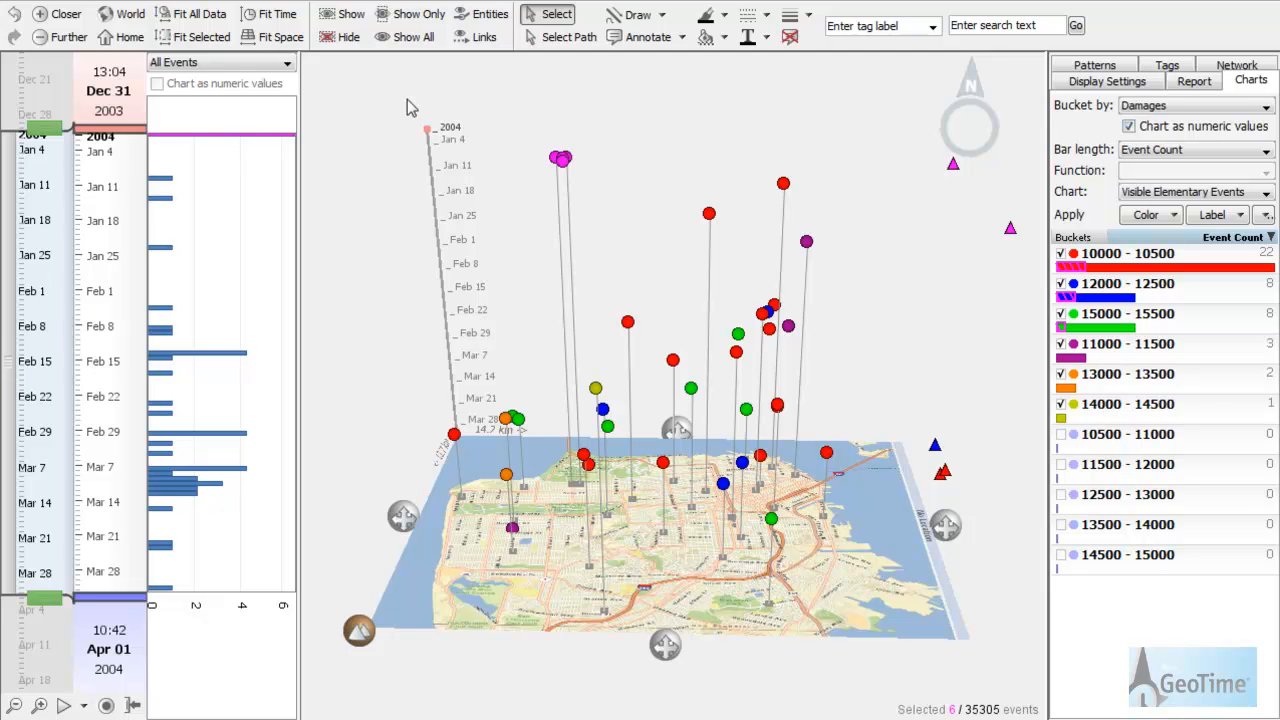
{"action": "left_click", "coordinate": [222, 42]}
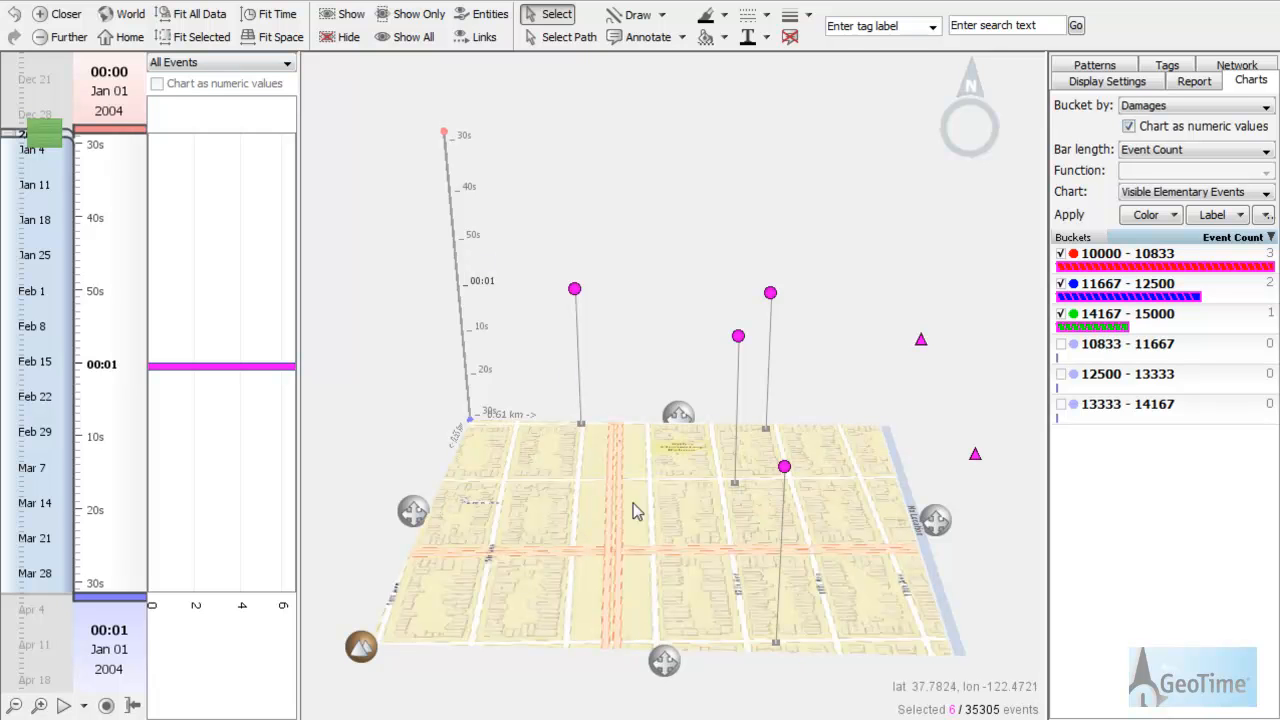
{"action": "left_click", "coordinate": [17, 14]}
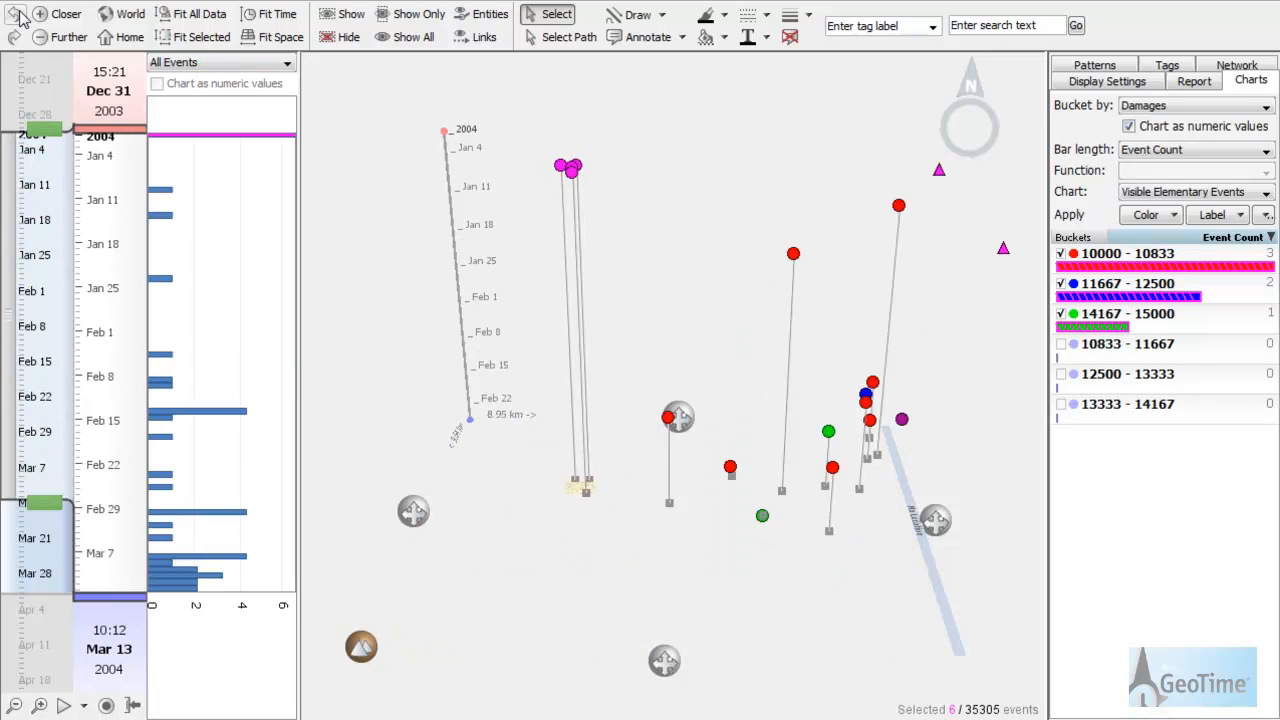
{"action": "left_click", "coordinate": [328, 392]}
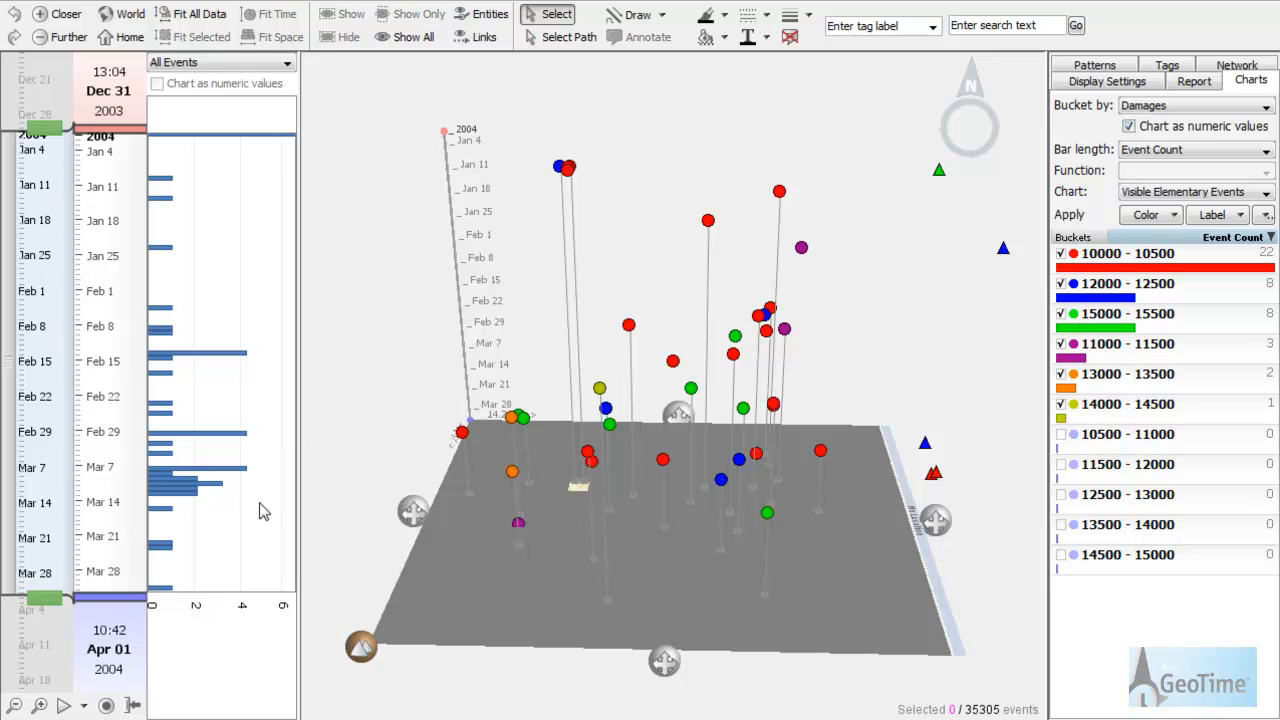
Step: Select the histogram bars between March 7 and March 14, inspect their events fitted to the view, and restore the full time range
{"action": "left_click_drag", "start_coordinate": [197, 512], "coordinate": [183, 475]}
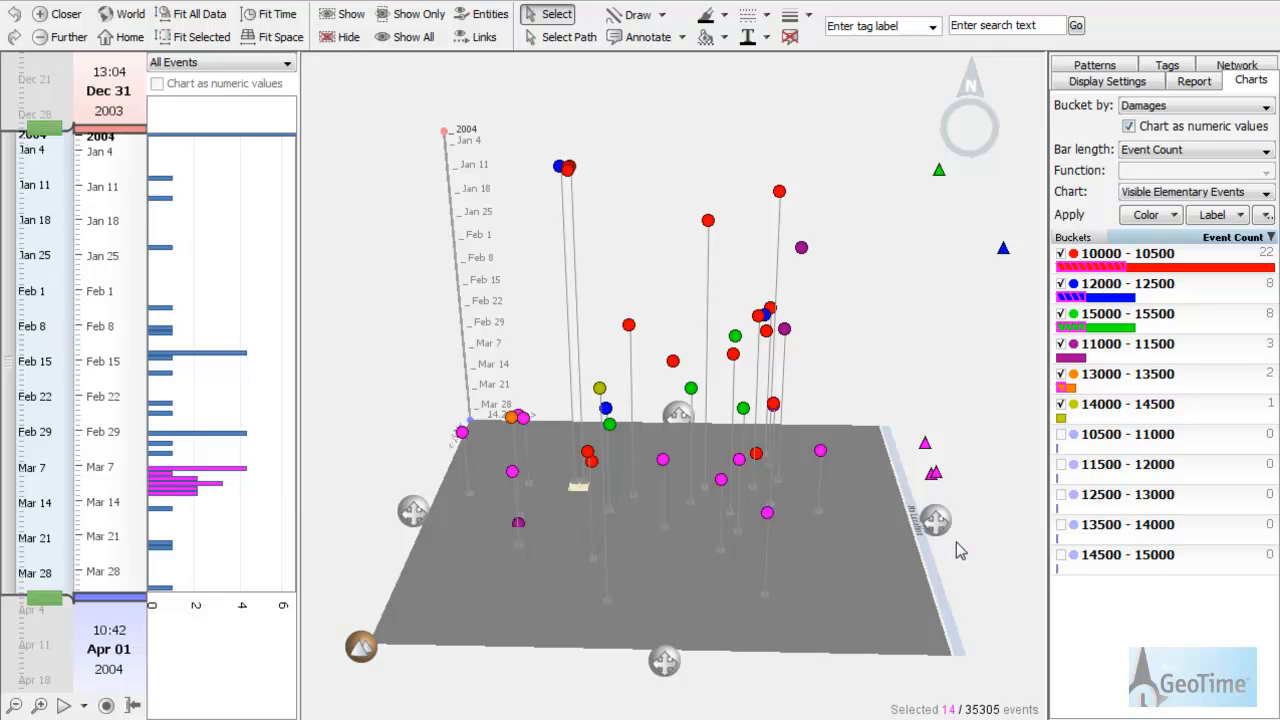
{"action": "left_click_drag", "start_coordinate": [935, 520], "coordinate": [940, 496]}
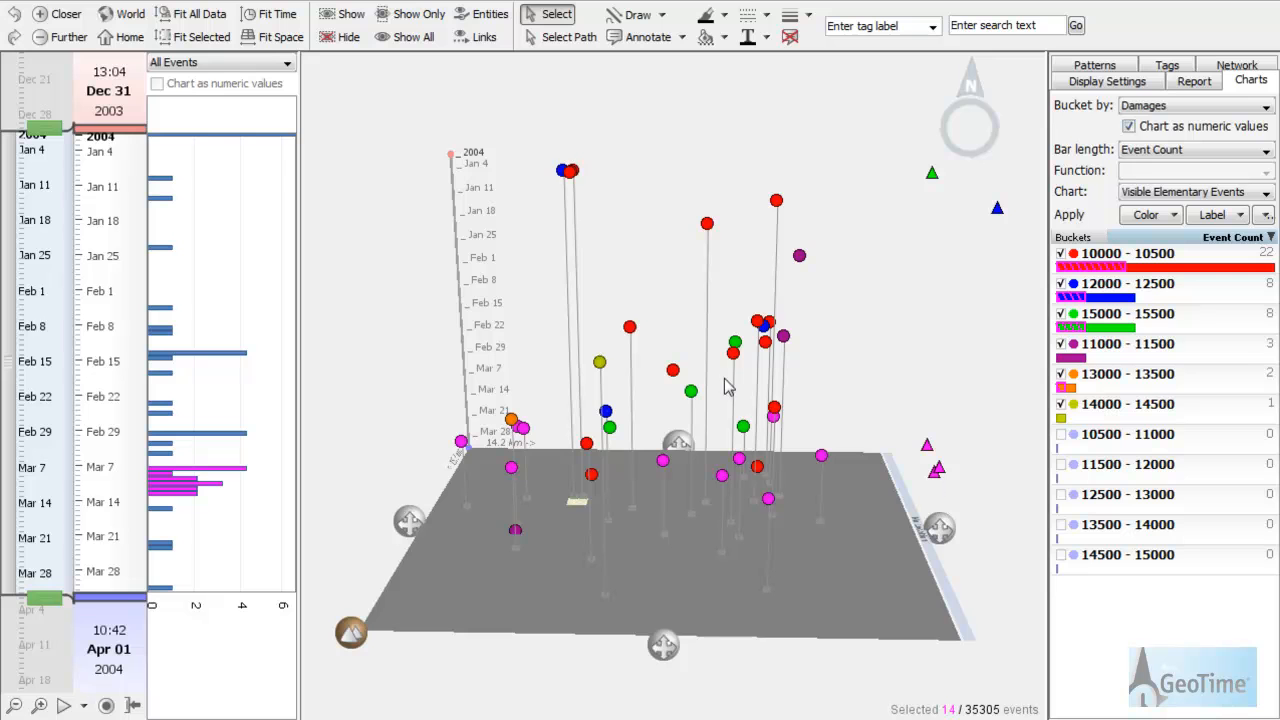
{"action": "left_click", "coordinate": [220, 38]}
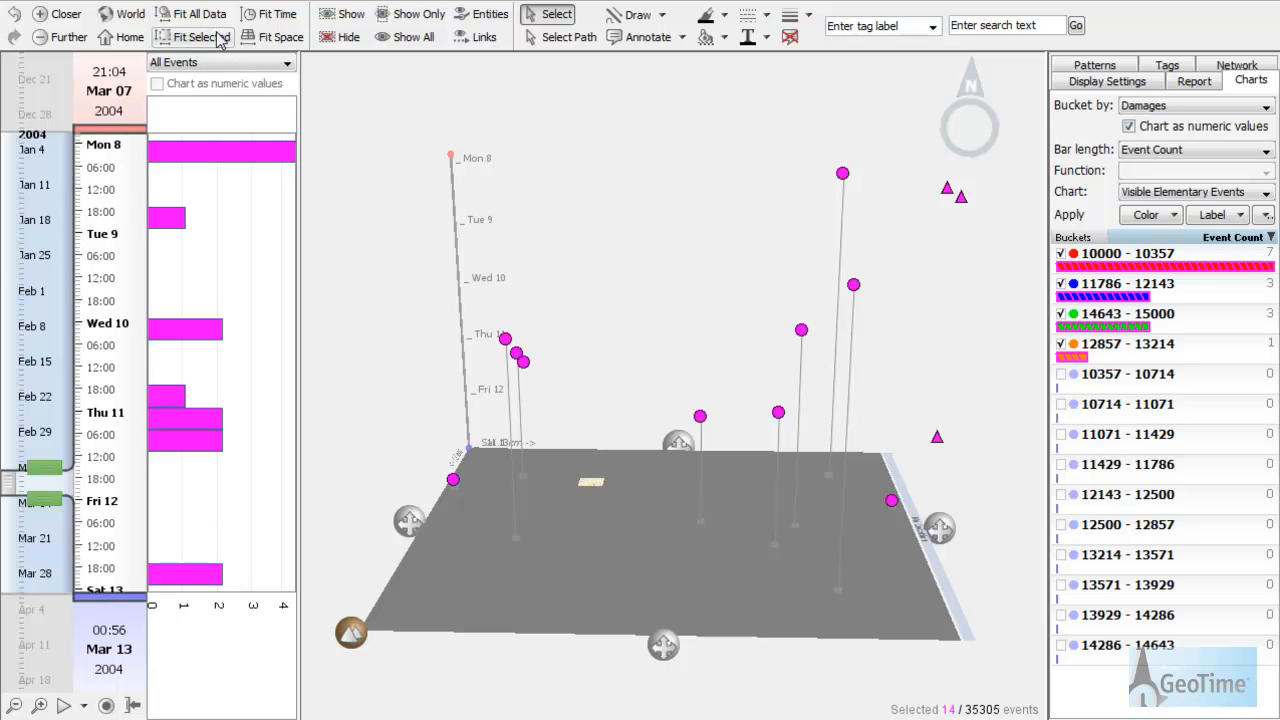
{"action": "left_click", "coordinate": [12, 22]}
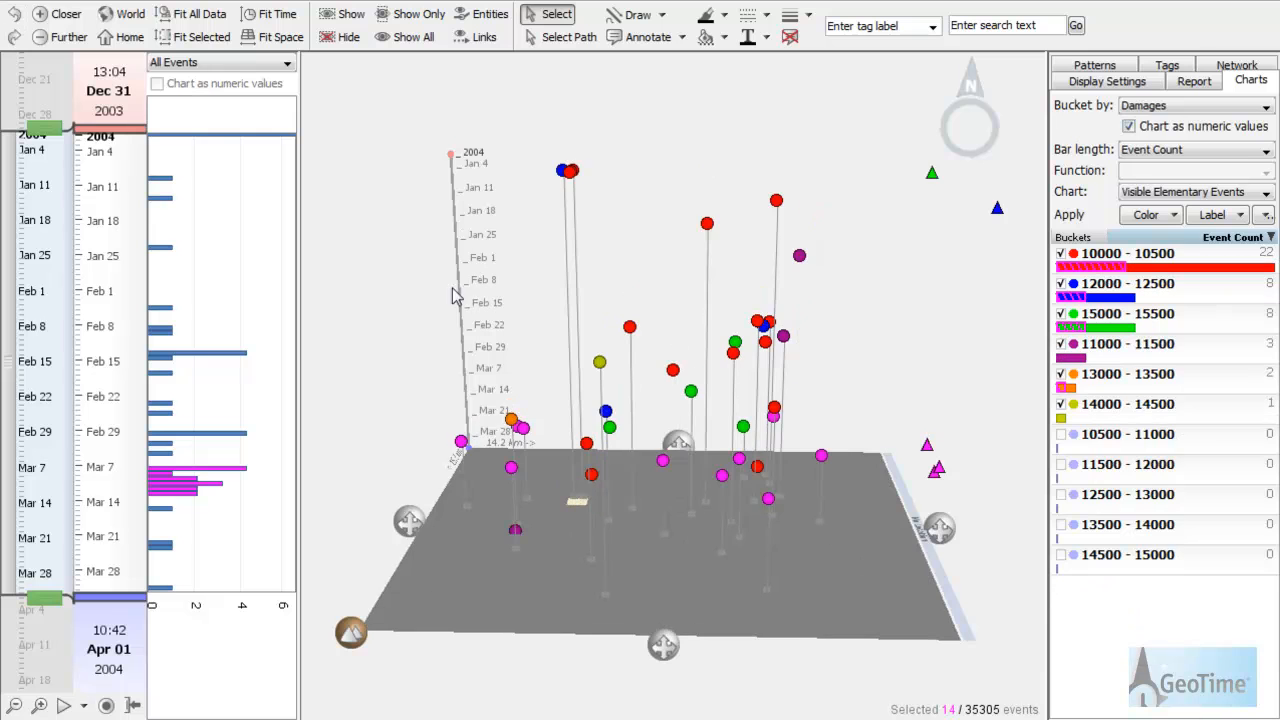
{"action": "left_click_drag", "start_coordinate": [939, 527], "coordinate": [941, 543]}
{"action": "left_click", "coordinate": [923, 408]}
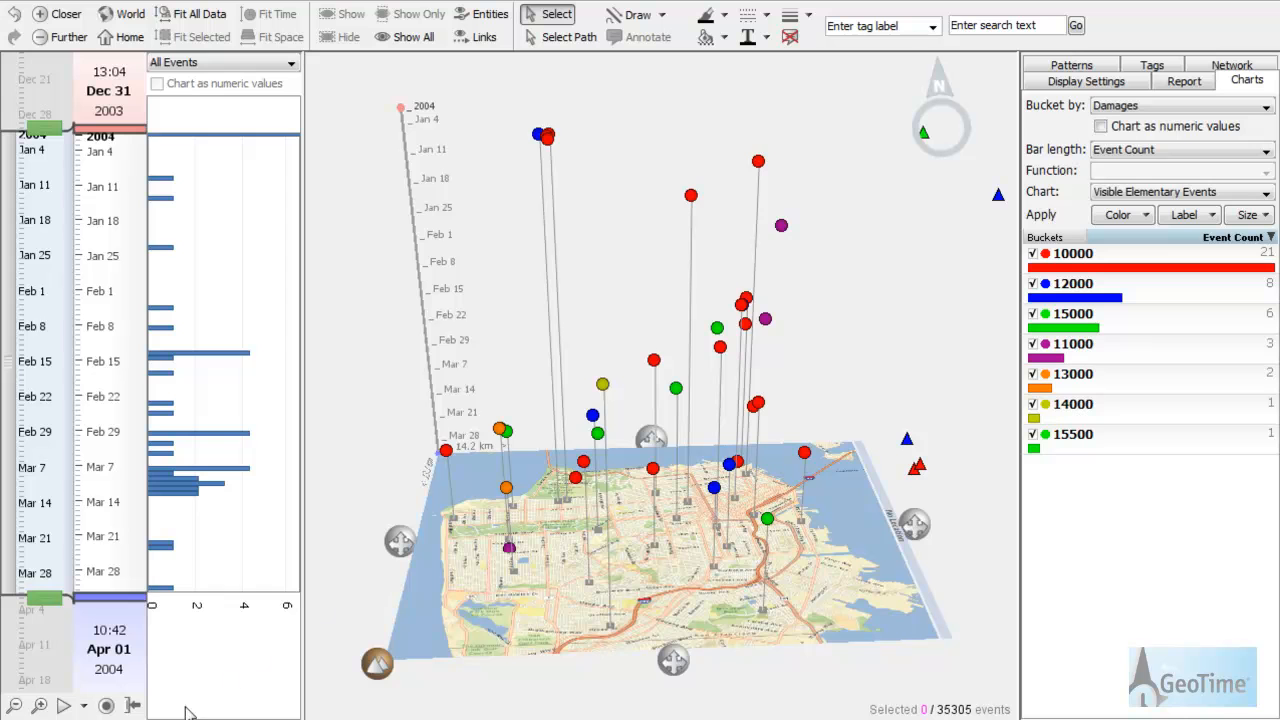
Step: Hide the time histogram and switch the map to the 2D View
{"action": "left_click", "coordinate": [132, 705]}
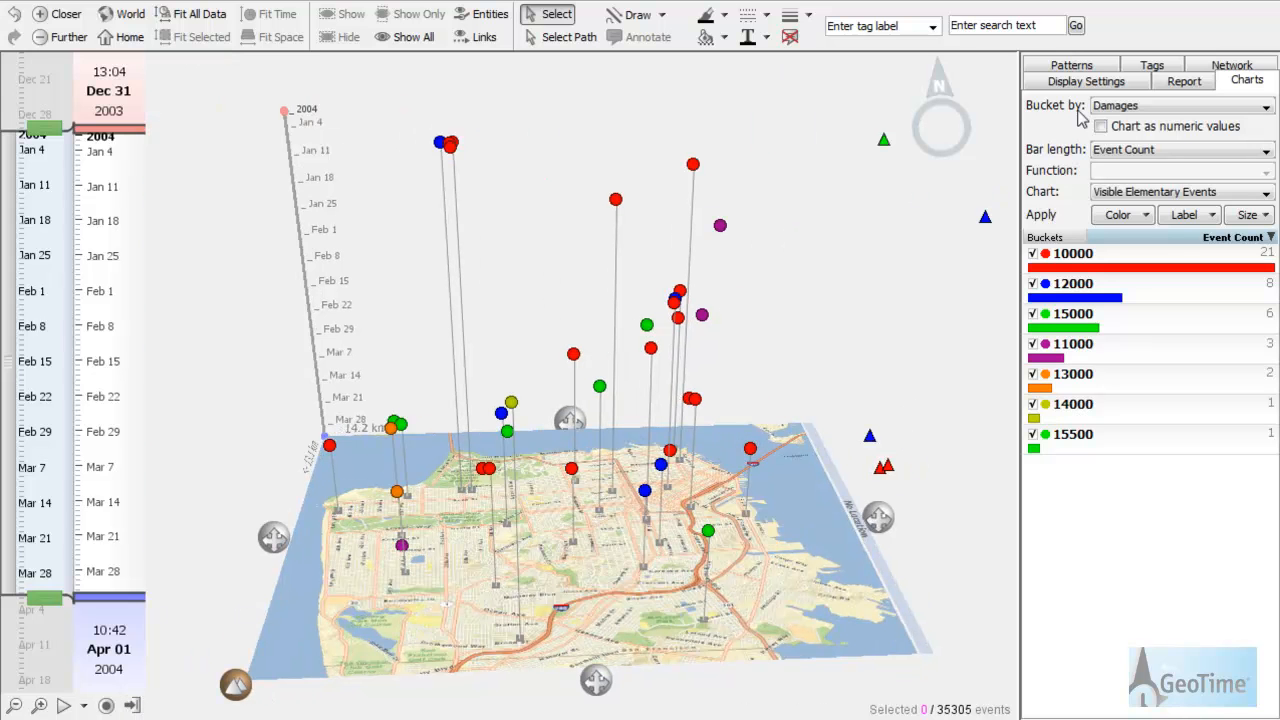
{"action": "left_click", "coordinate": [77, 3]}
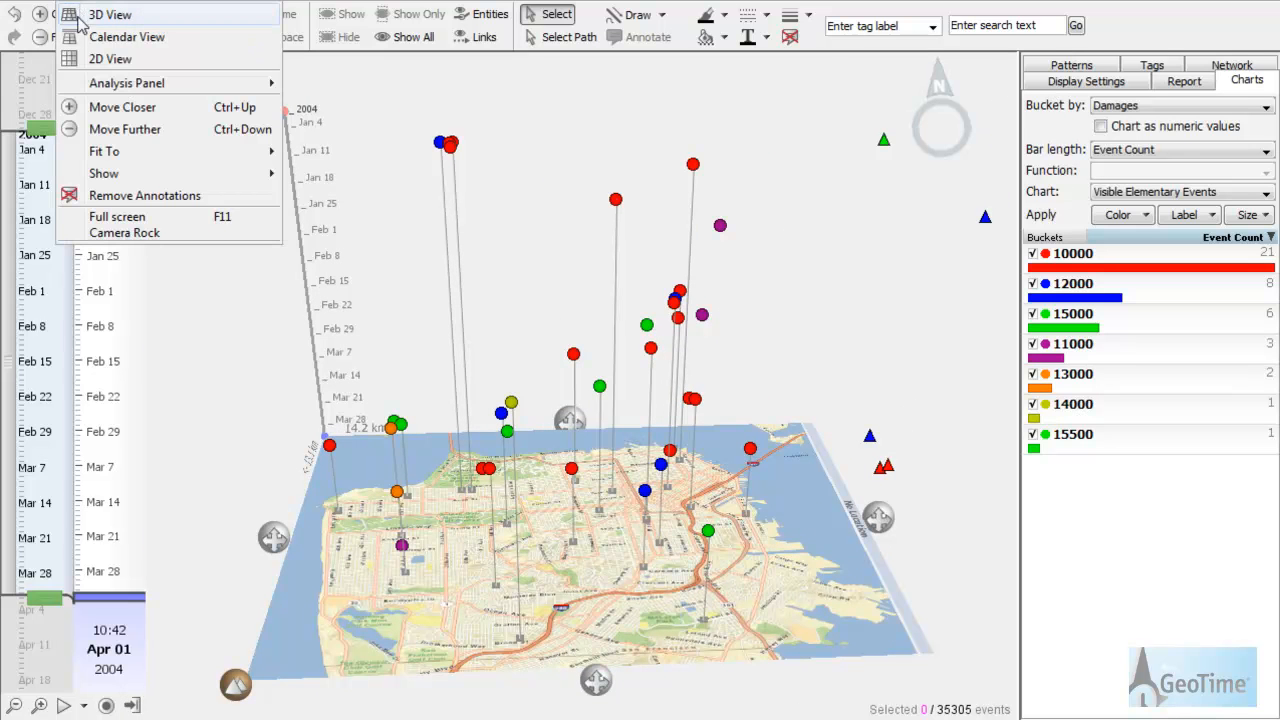
{"action": "left_click", "coordinate": [110, 54]}
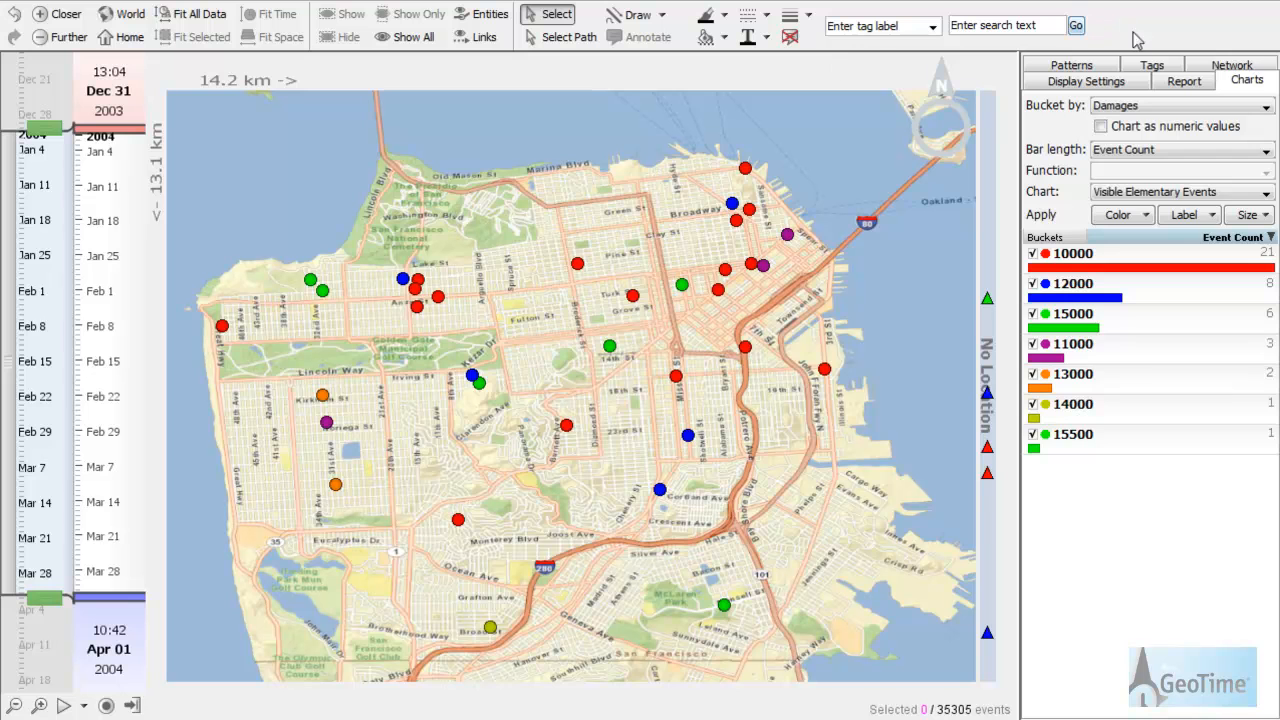
Step: Hide the events tagged Fraud and show those tagged Camera on the map
{"action": "left_click", "coordinate": [1150, 64]}
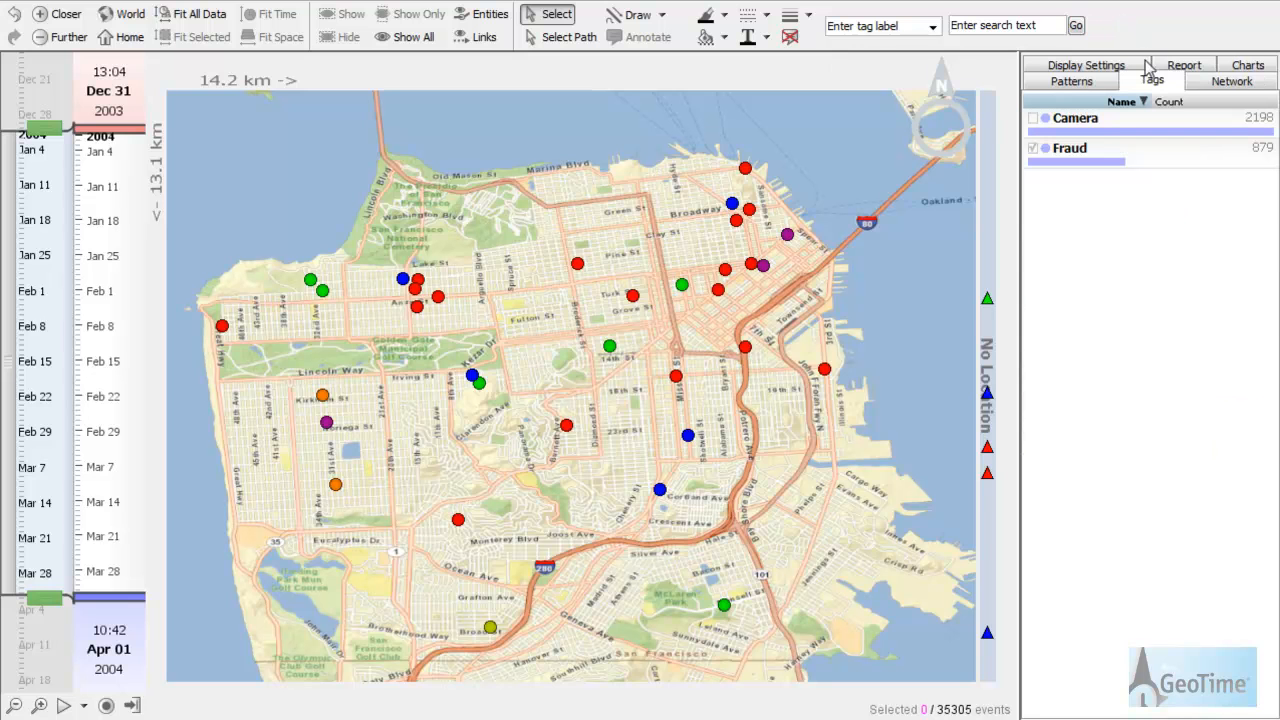
{"action": "left_click", "coordinate": [1035, 149]}
{"action": "left_click", "coordinate": [1033, 119]}
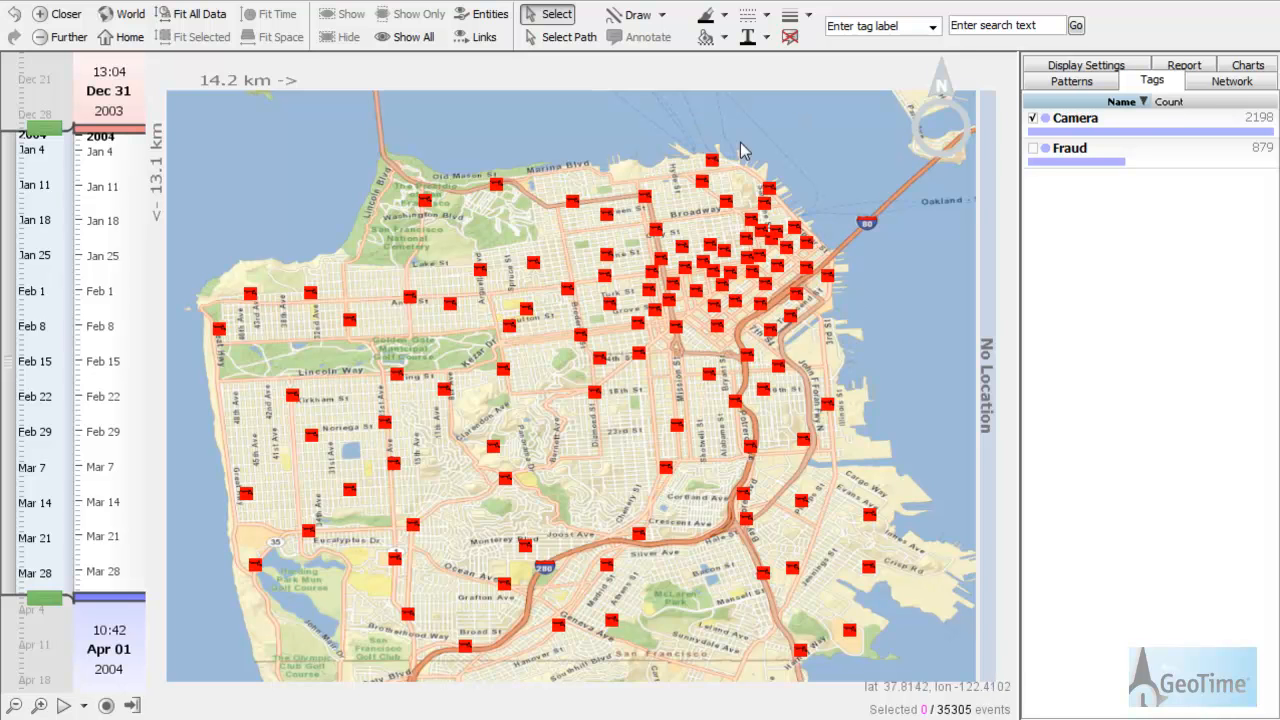
Step: Set up the Proximity Detector with Fraud as Set 1 and Camera as Set 2
{"action": "left_click", "coordinate": [1092, 83]}
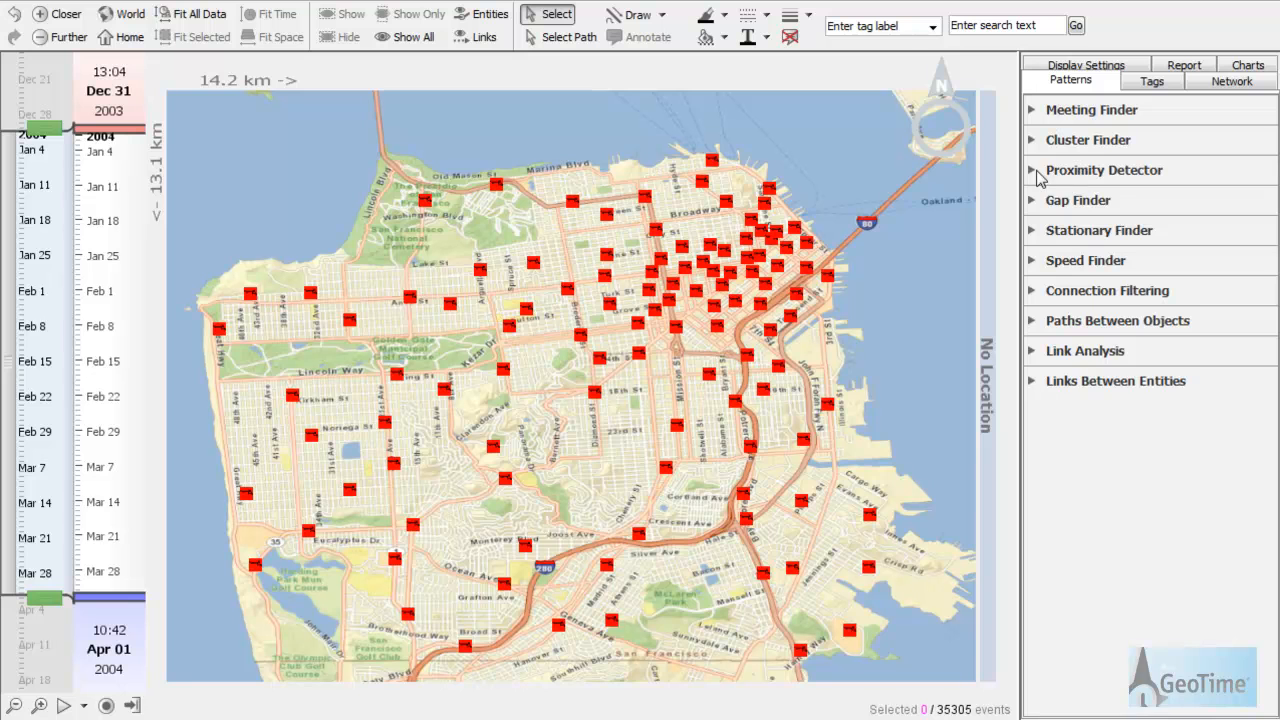
{"action": "left_click", "coordinate": [1032, 172]}
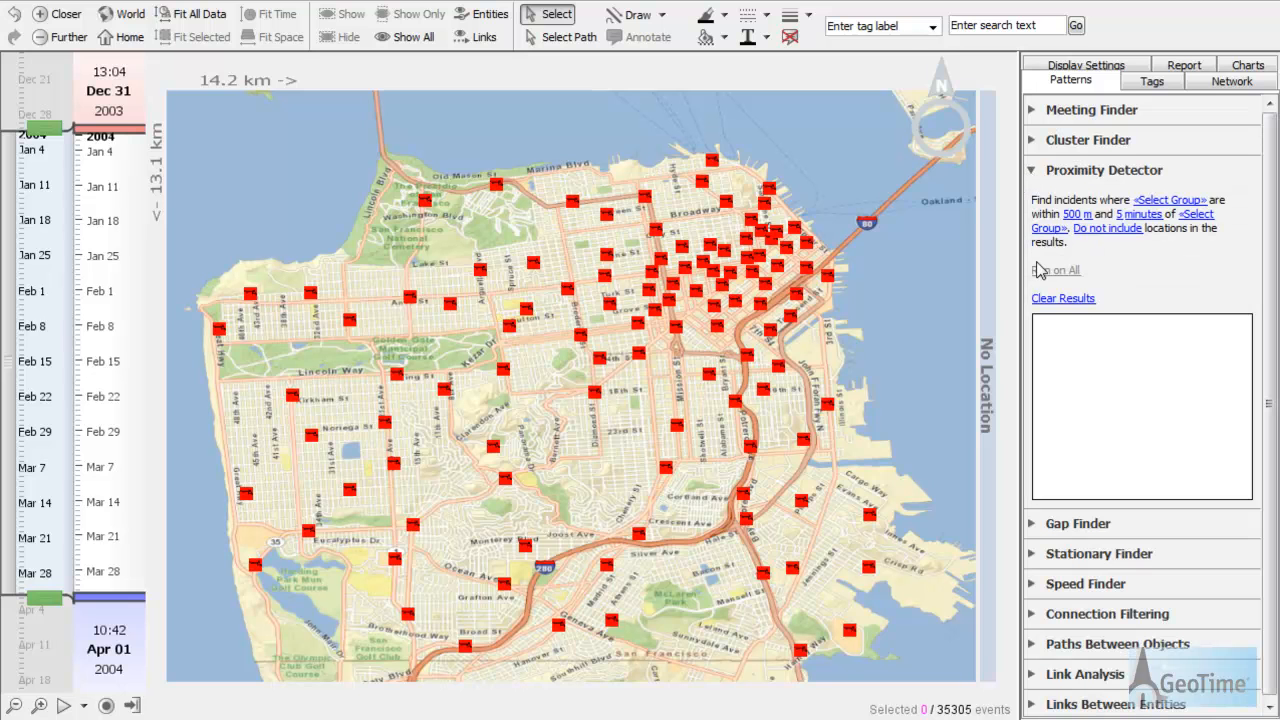
{"action": "left_click", "coordinate": [1147, 202]}
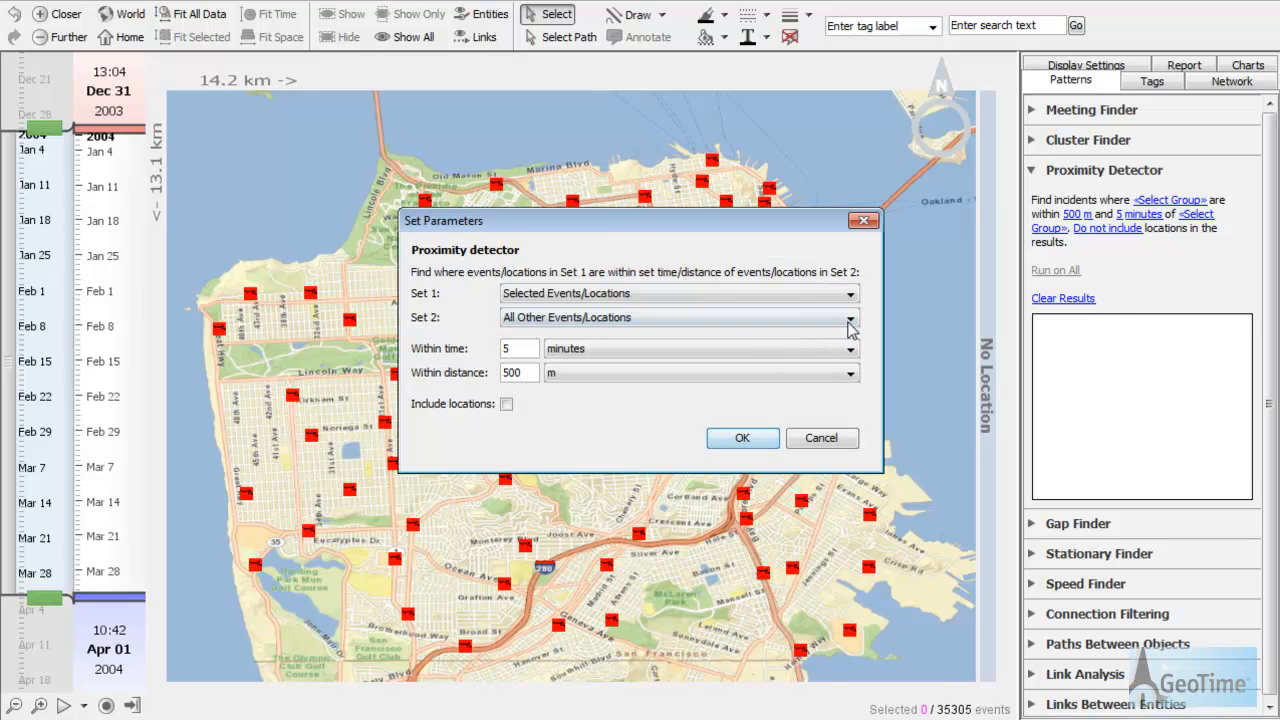
{"action": "left_click", "coordinate": [838, 294]}
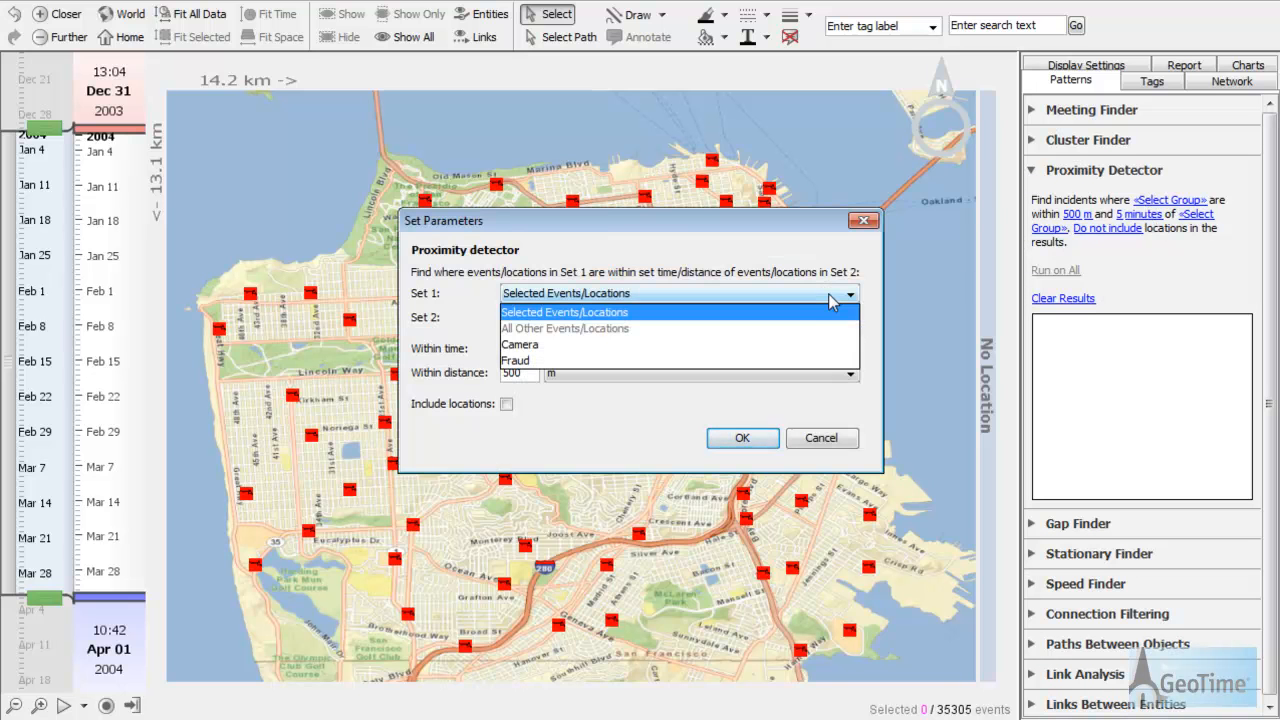
{"action": "left_click", "coordinate": [788, 362]}
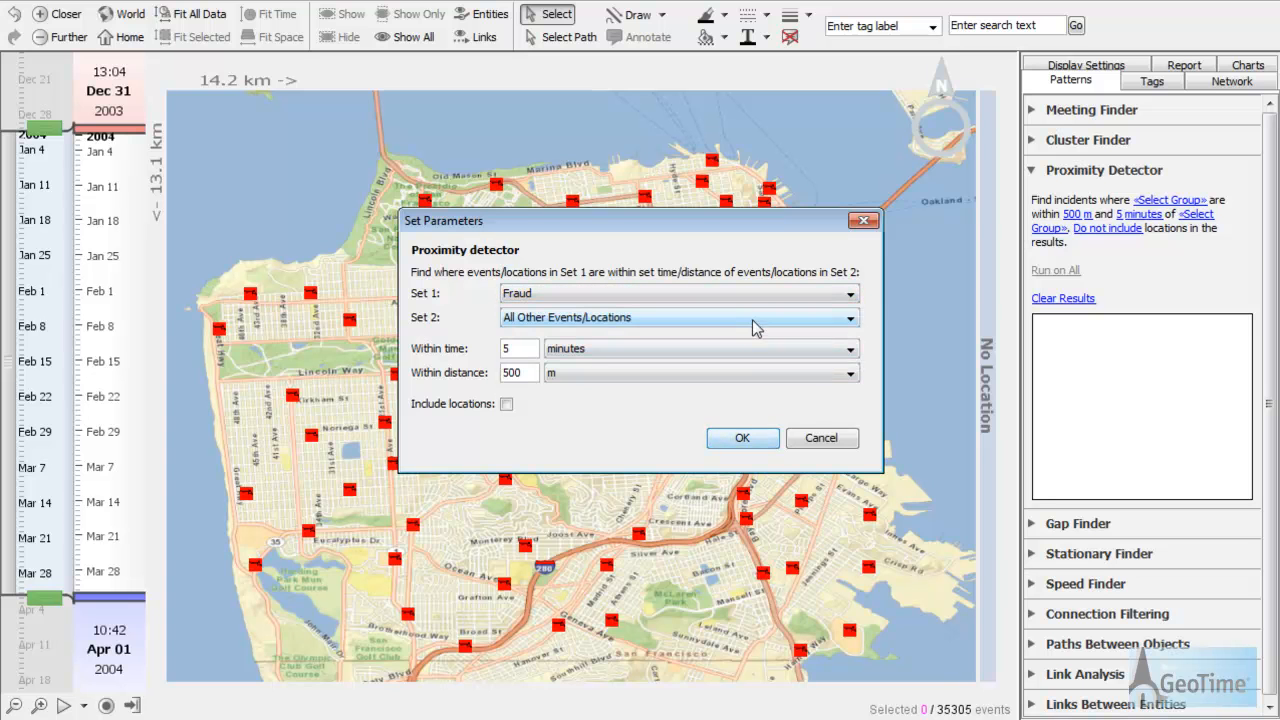
{"action": "left_click", "coordinate": [752, 319]}
{"action": "left_click", "coordinate": [755, 366]}
Step: Limit the Proximity Detector to incidents within 7 days and 20 m, and apply the parameters
{"action": "double_click", "coordinate": [523, 351]}
{"action": "double_click", "coordinate": [508, 349]}
{"action": "type", "text": "7"}
{"action": "left_click", "coordinate": [562, 352]}
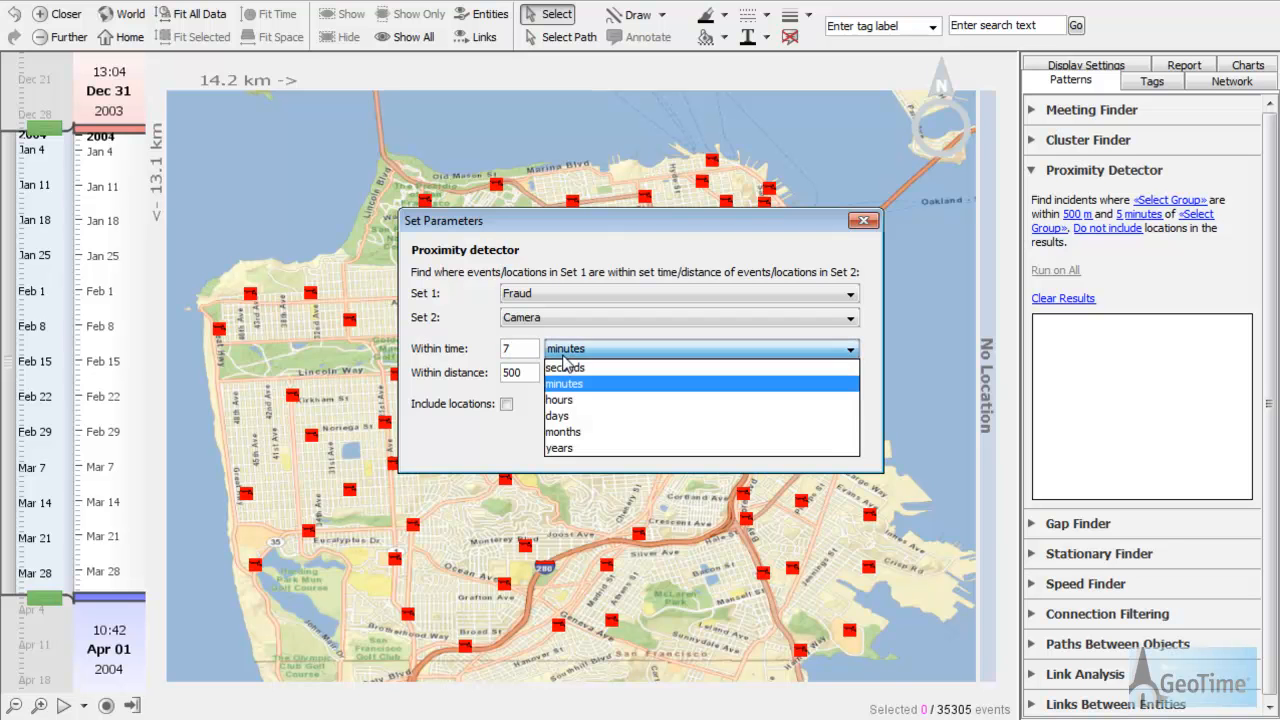
{"action": "left_click", "coordinate": [562, 415]}
{"action": "left_click_drag", "start_coordinate": [528, 374], "coordinate": [501, 373]}
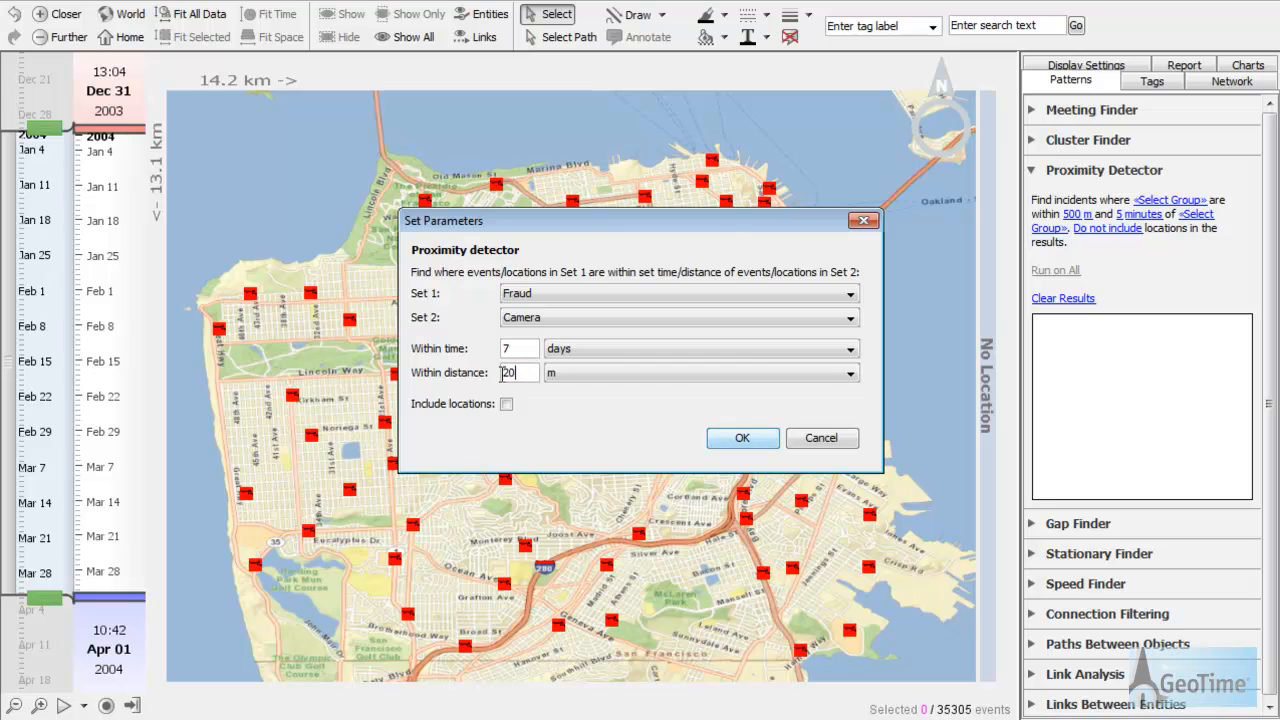
{"action": "left_click", "coordinate": [745, 438]}
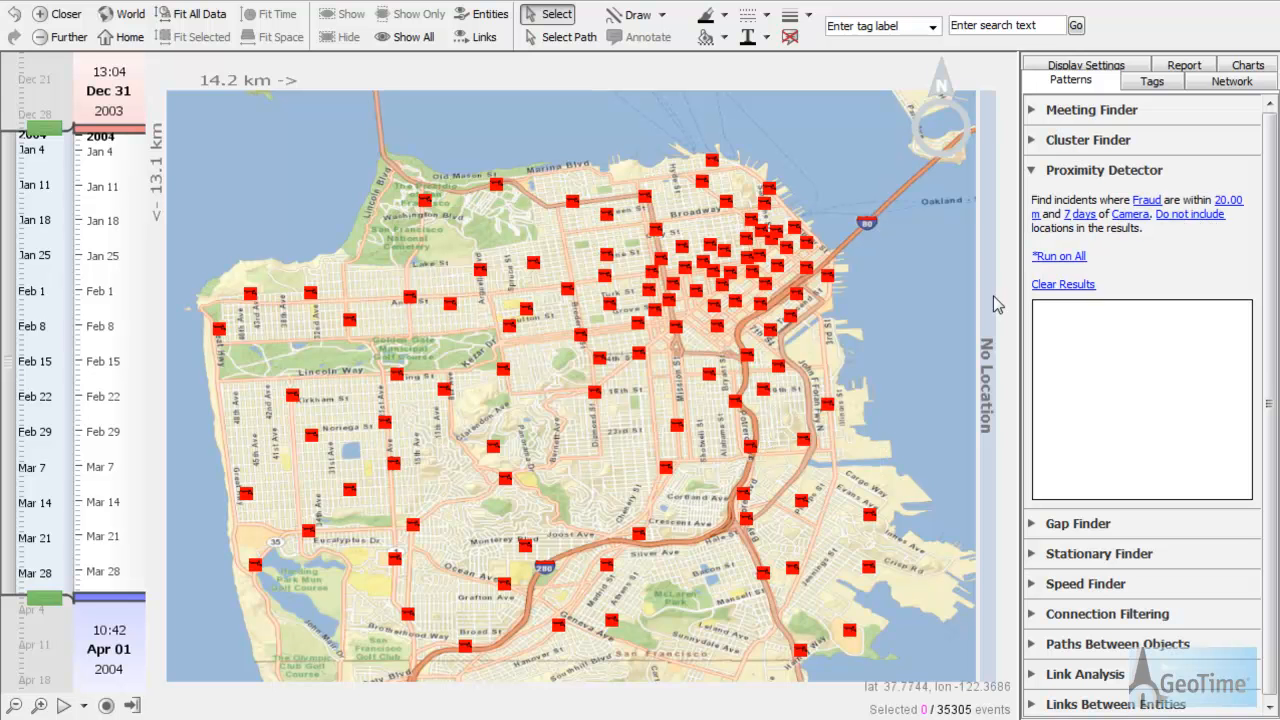
Step: Run the Proximity Detector on all data and display all of its results on the map
{"action": "left_click", "coordinate": [1052, 258]}
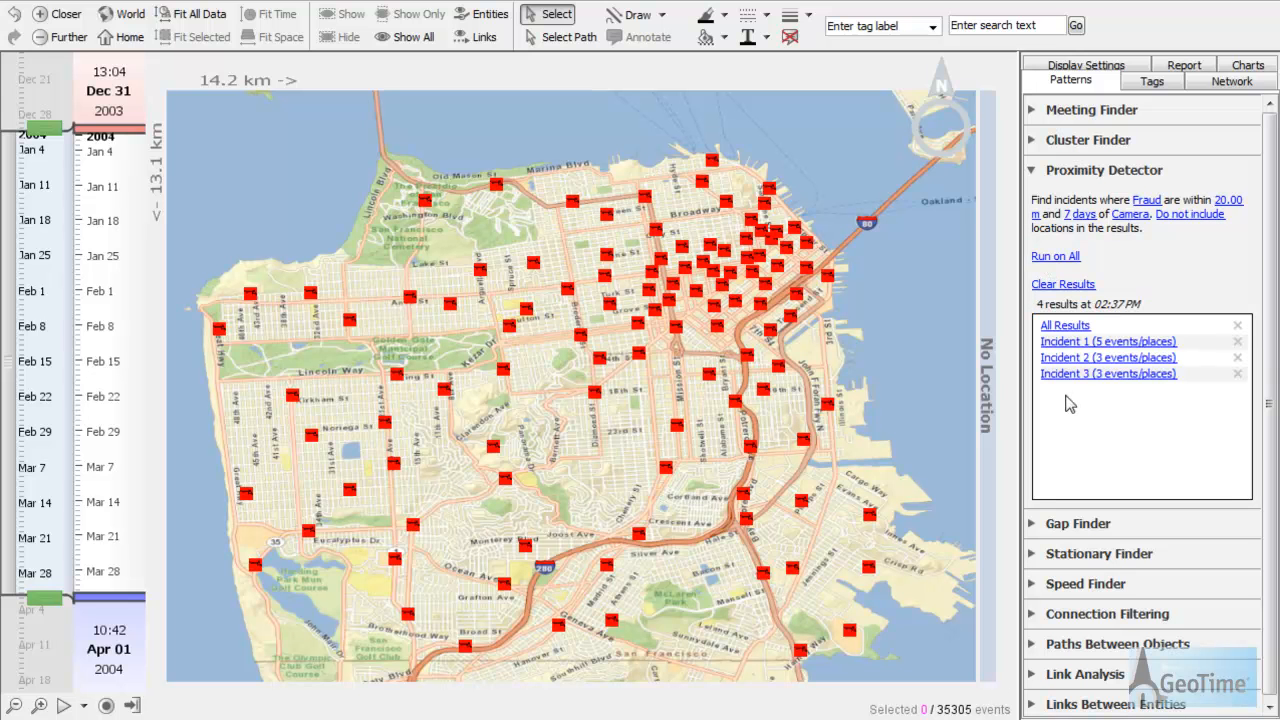
{"action": "left_click", "coordinate": [1064, 326]}
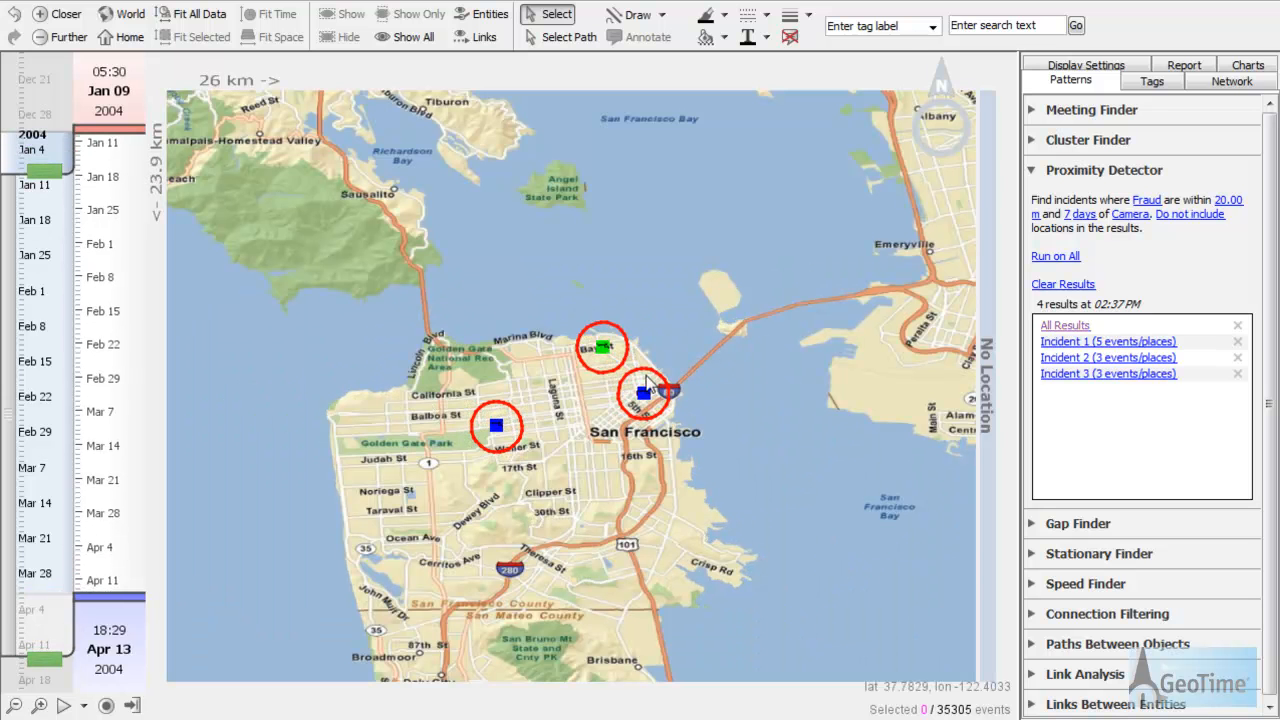
Step: Switch the results to the 3D View and open the investigation report
{"action": "left_click", "coordinate": [78, 0]}
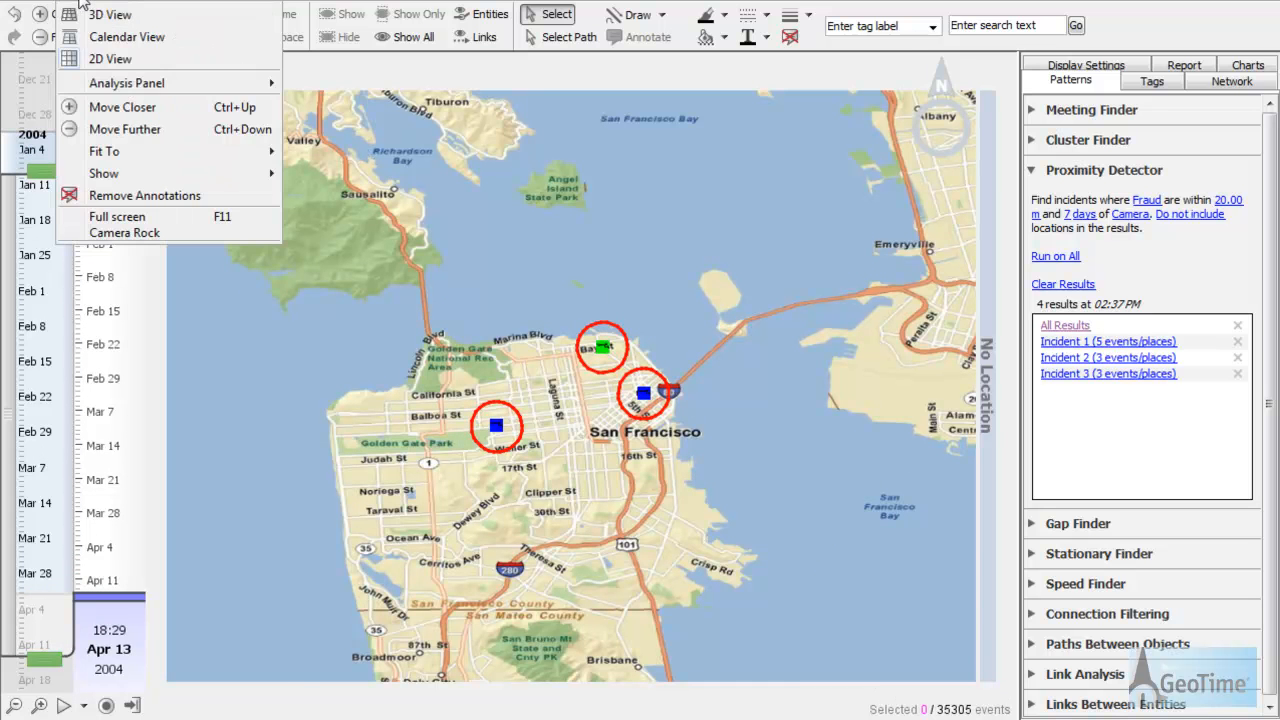
{"action": "left_click", "coordinate": [80, 17]}
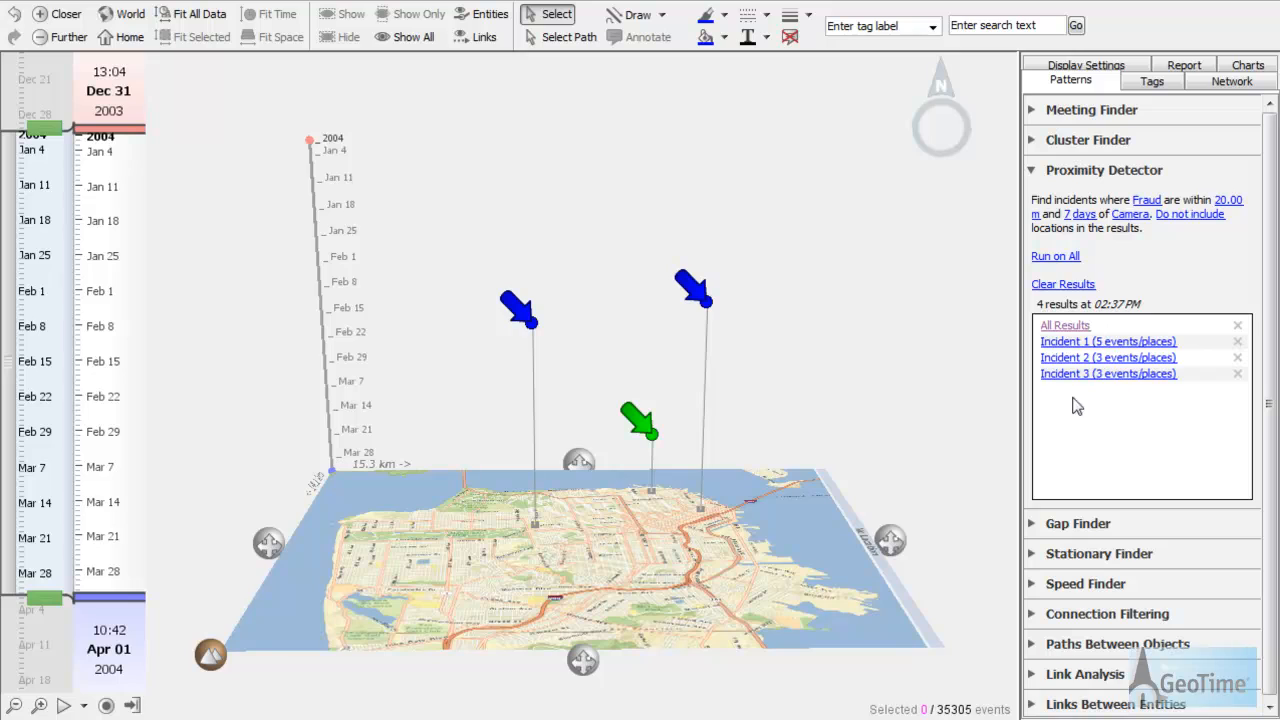
{"action": "left_click", "coordinate": [1196, 66]}
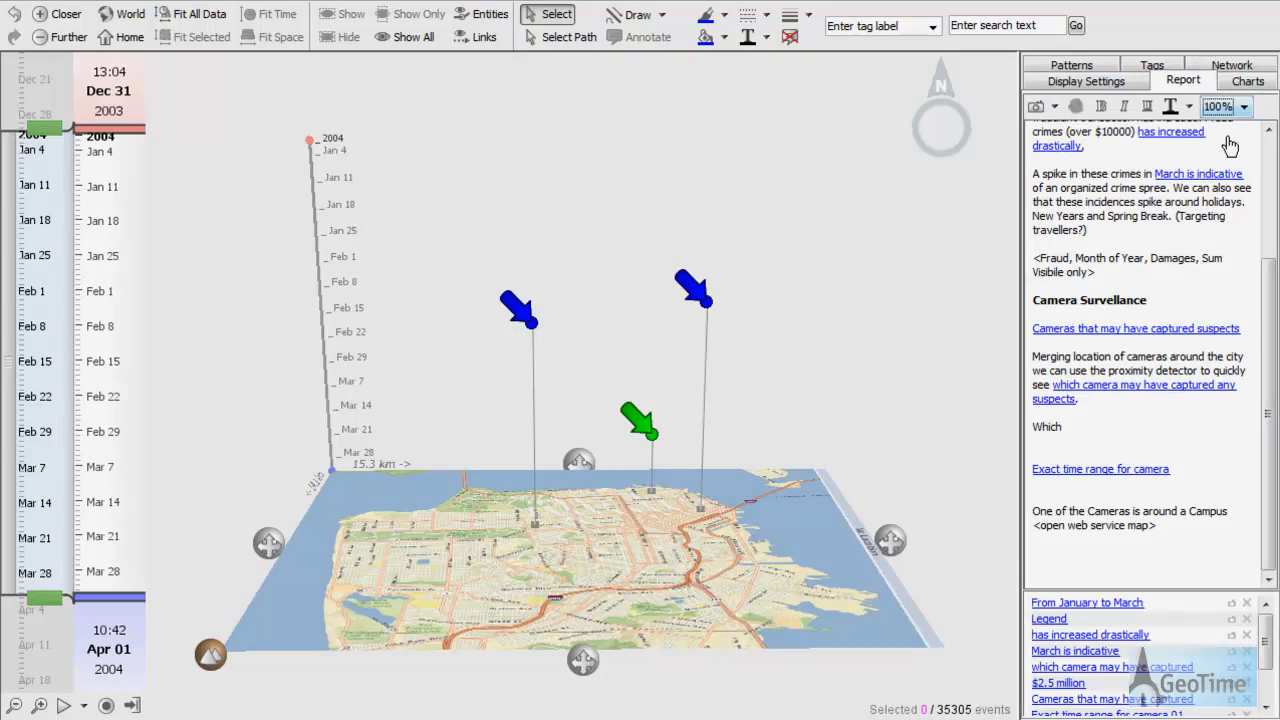